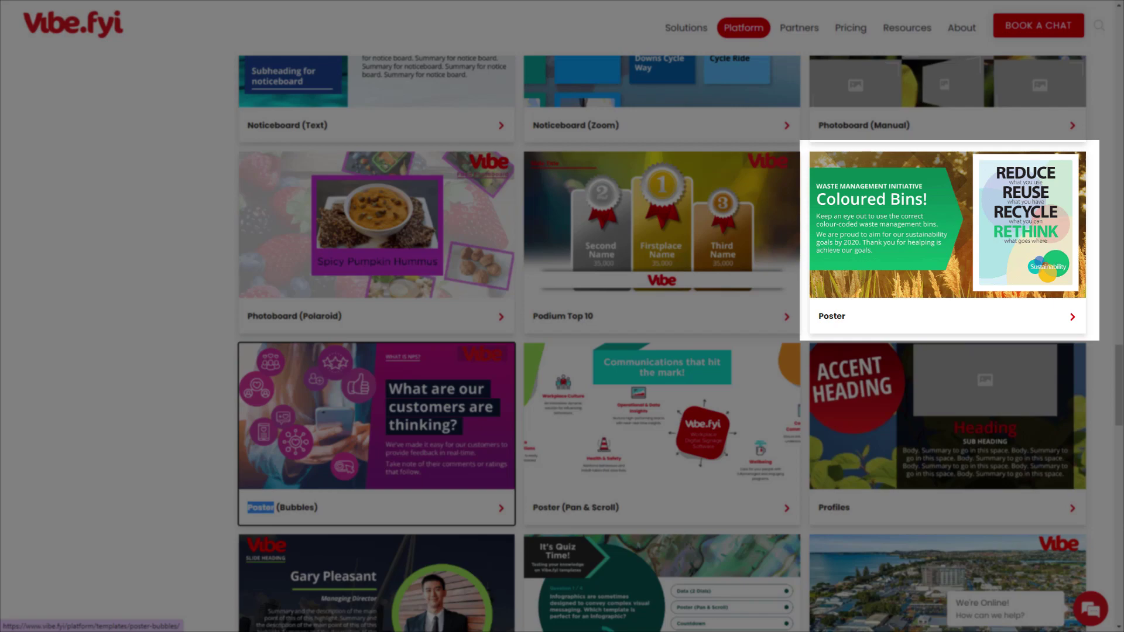
- Open the Poster template's details page on the Vibe.fyi website
left_click(897, 313)
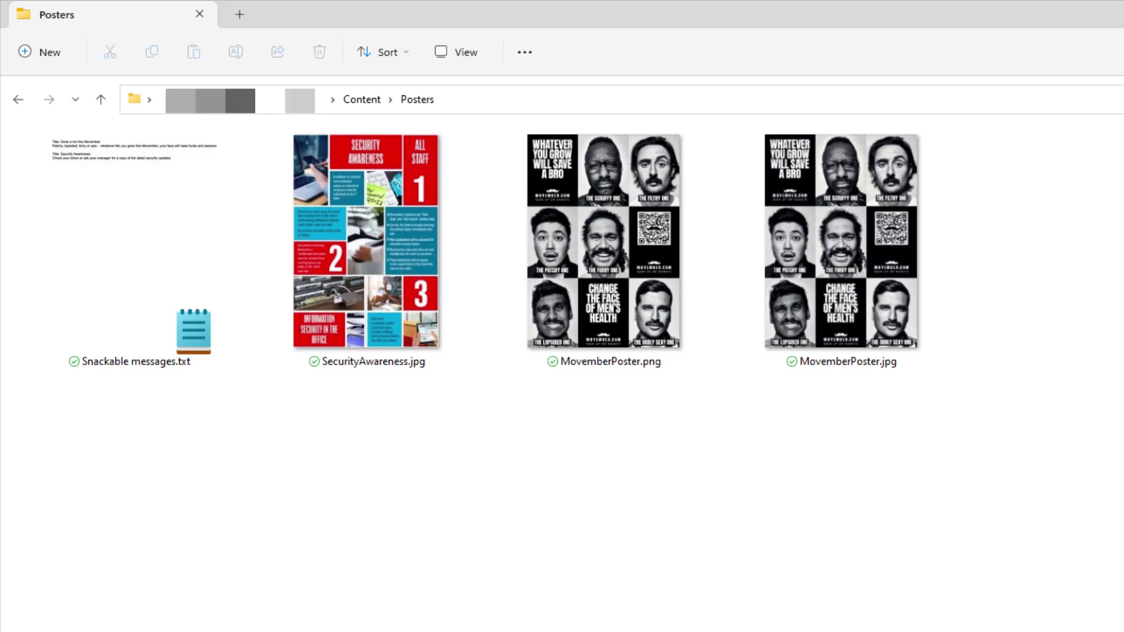
- Show the Posters folder in Details view and open Snackable messages.txt in Notepad
key("ctrl+shift+6")
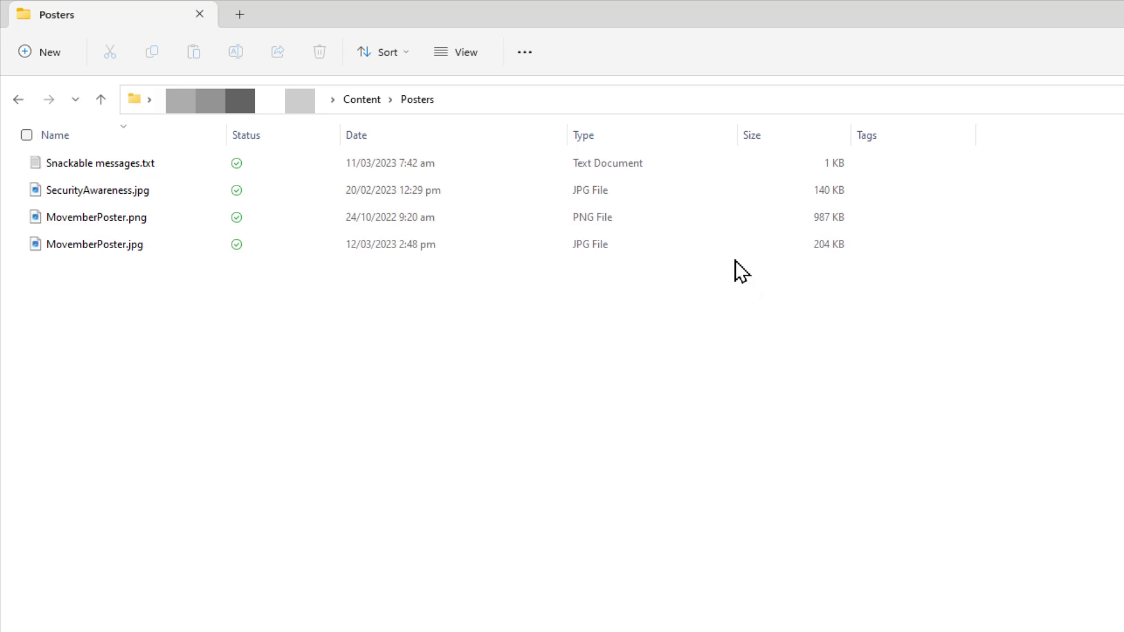
mouse_move(491, 217)
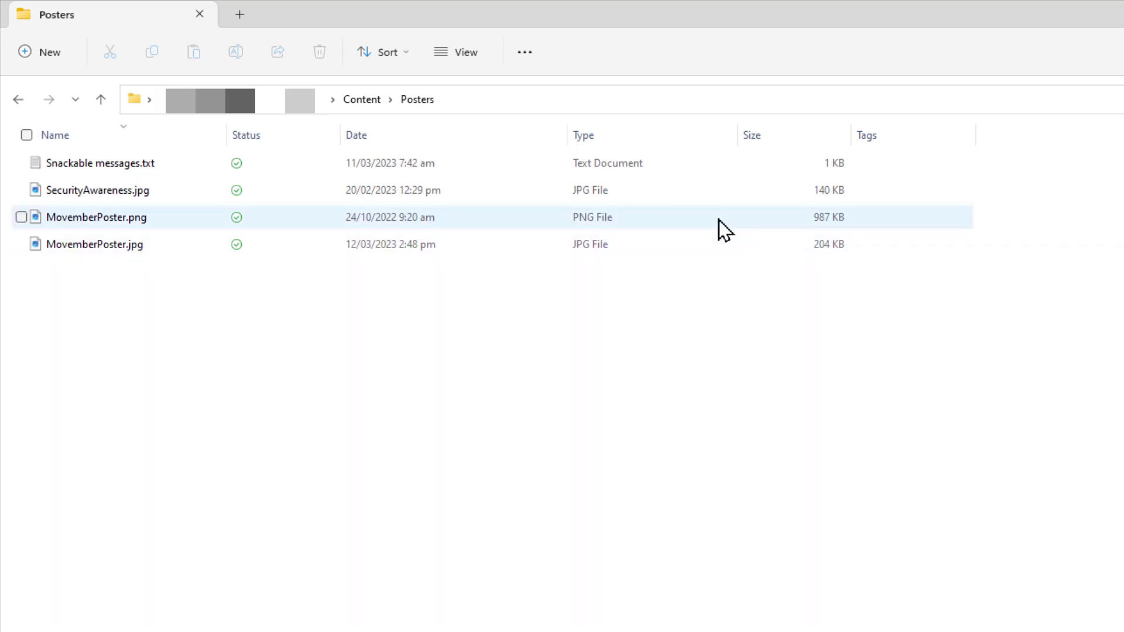
left_click(638, 166)
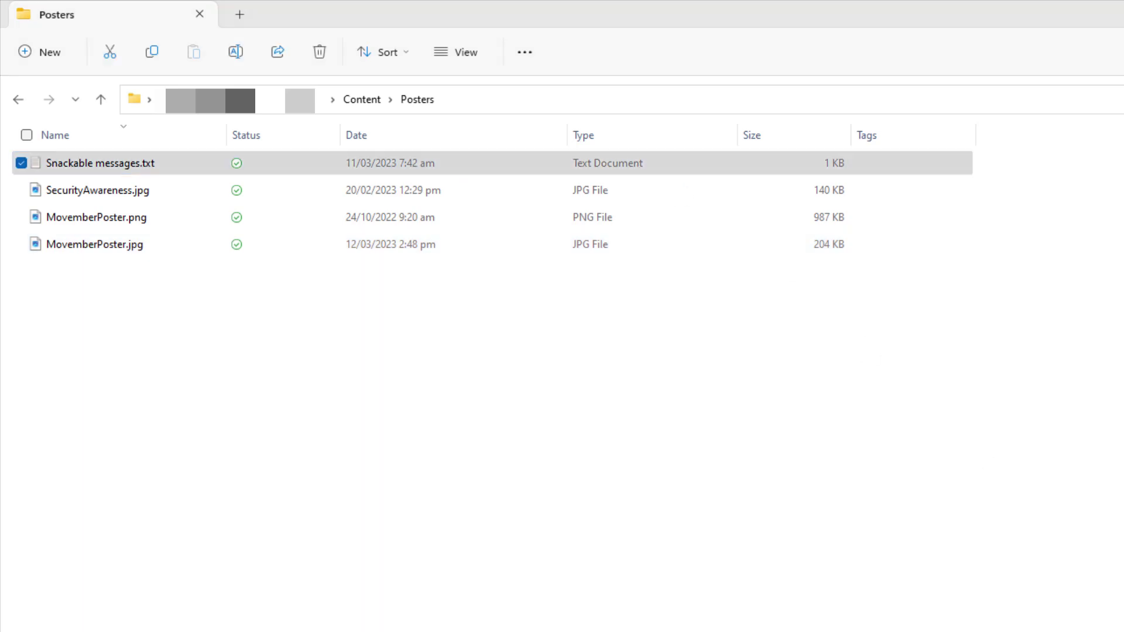
key("Return")
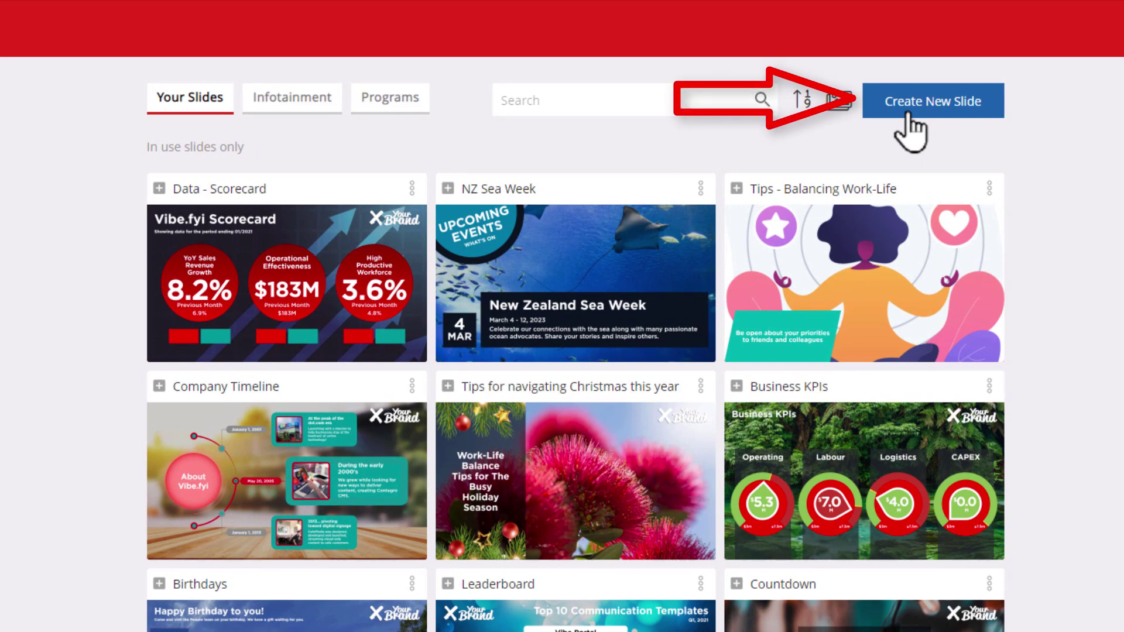
- Use Create New Slide on the Slides page to reach the template gallery
left_click(904, 115)
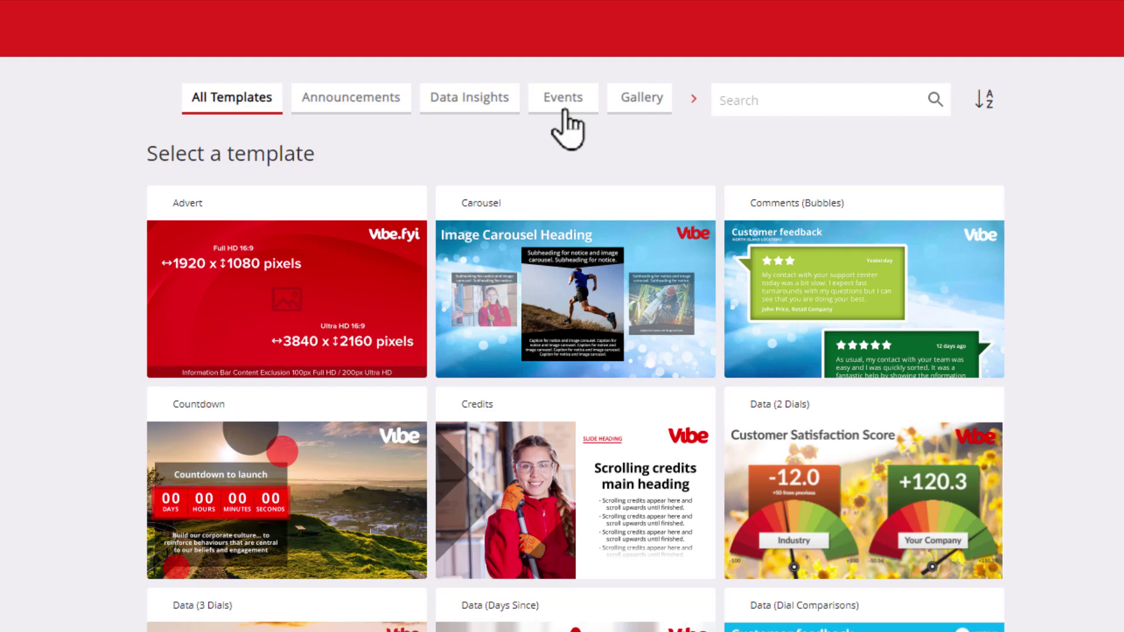
- Search the templates for 'poster' and select the basic Poster template
left_click(778, 101)
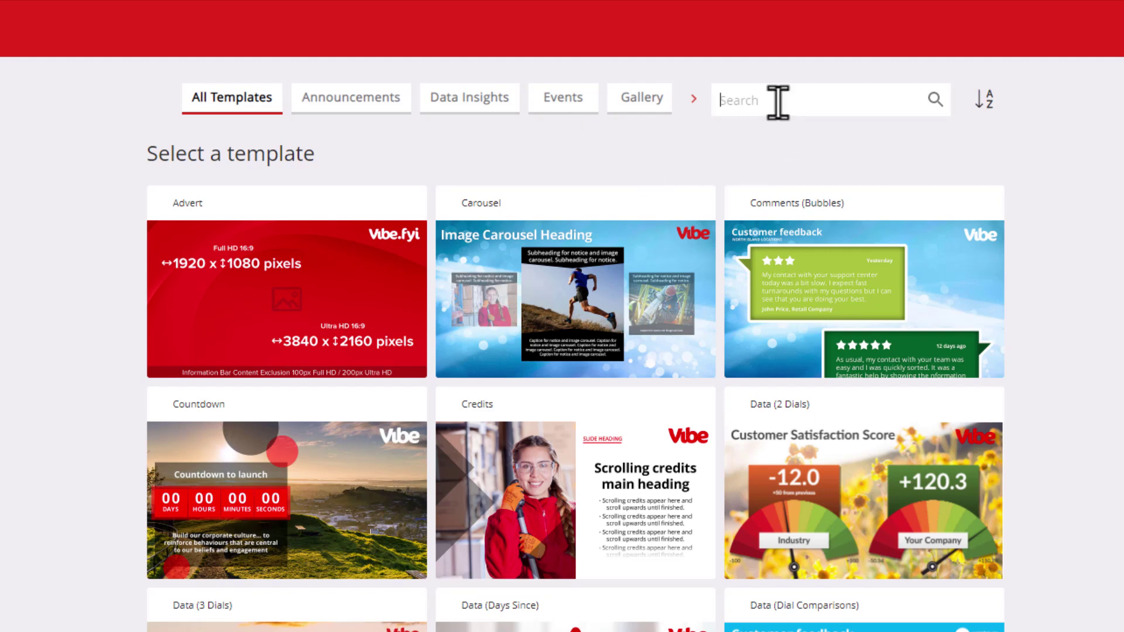
type("poster")
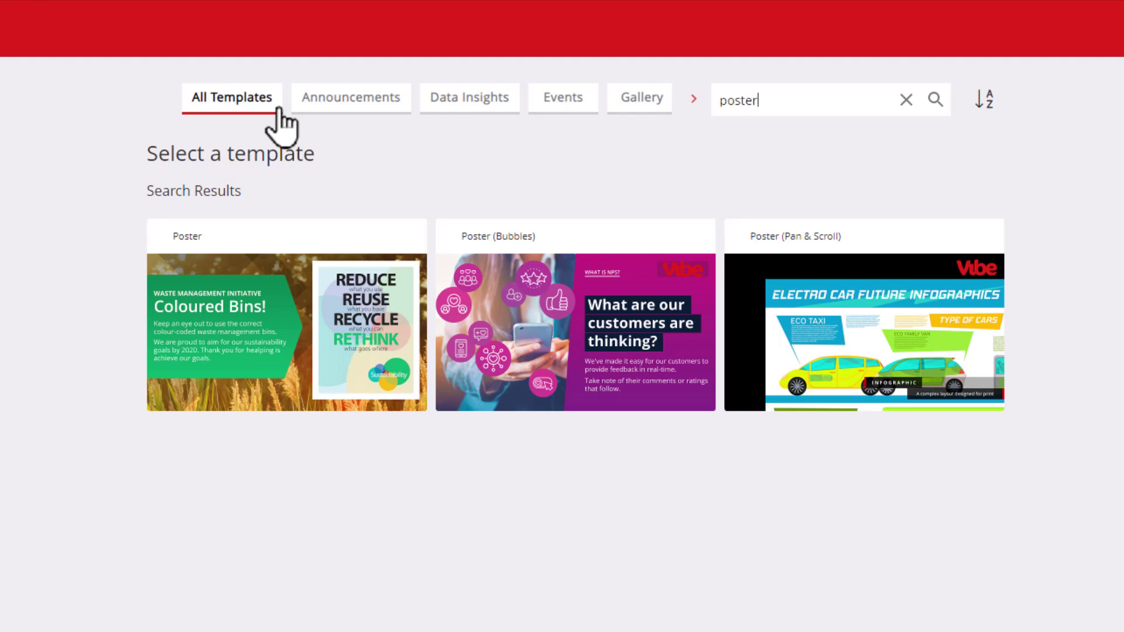
mouse_move(287, 314)
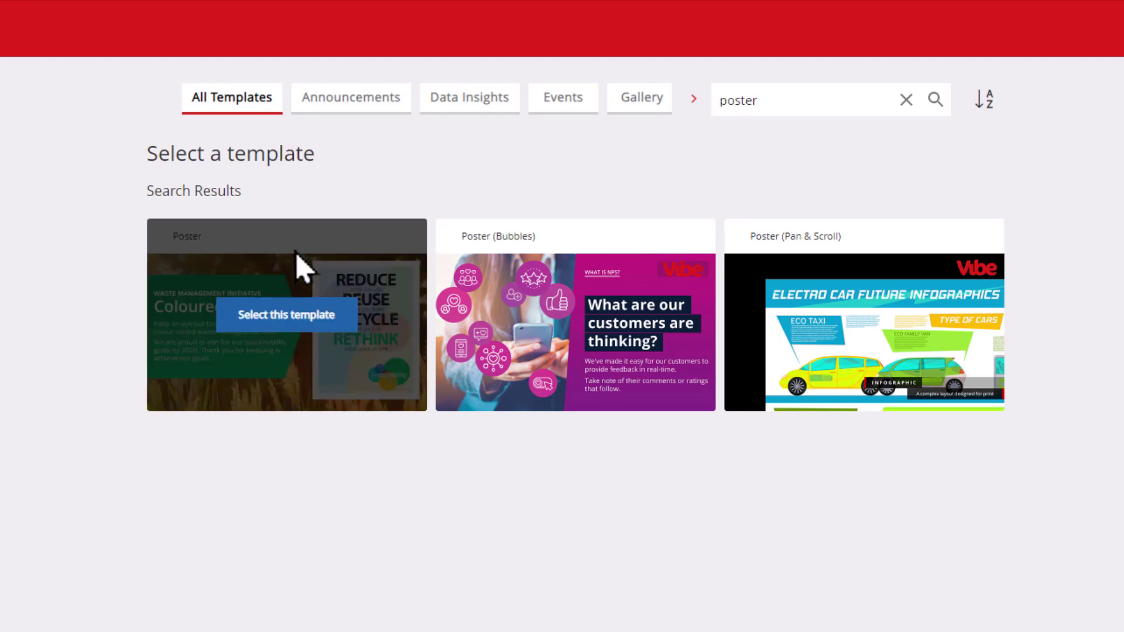
left_click(306, 331)
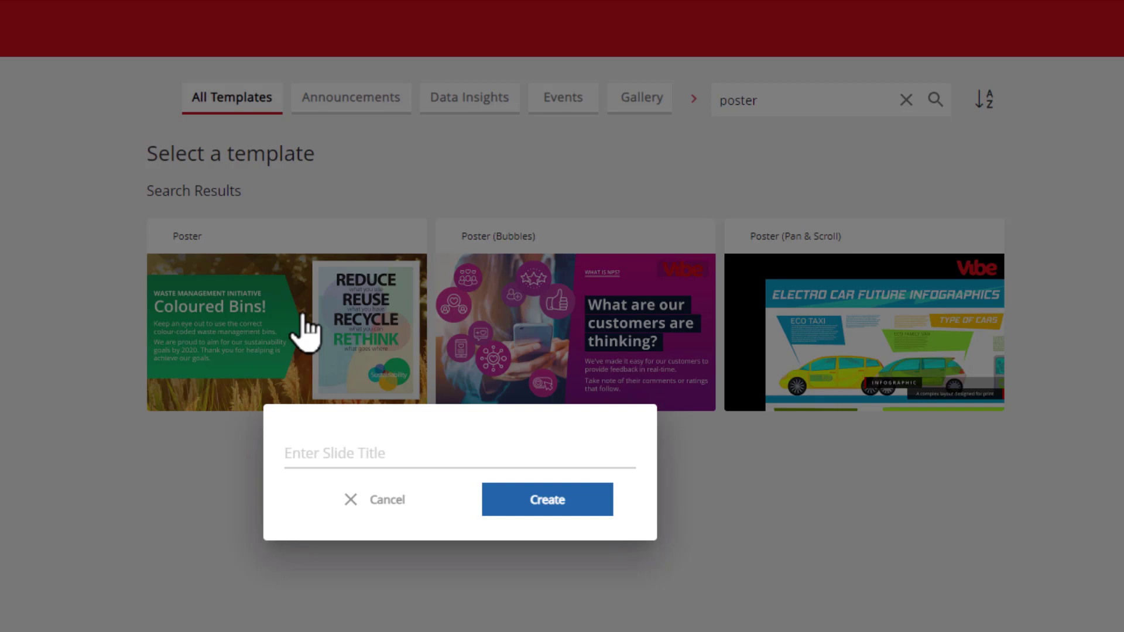
type("Posters")
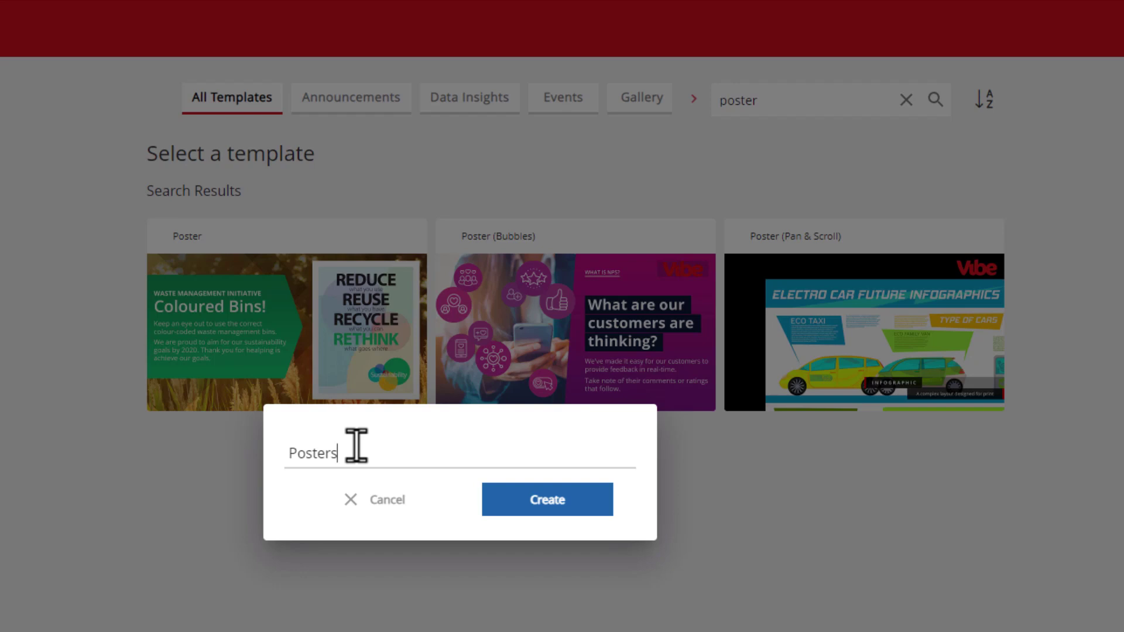
- Create the slide titled 'Posters' from the Poster template
left_click(489, 507)
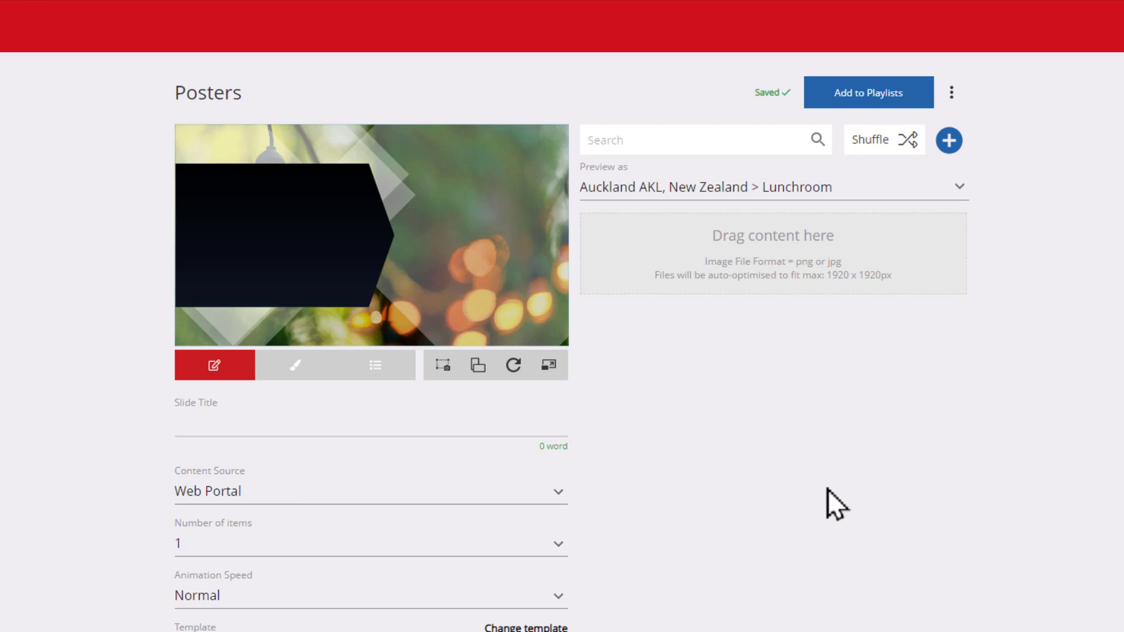
- Keep Web Portal as the content source and drop MovemberPoster.jpg into the slide's content
left_click(560, 494)
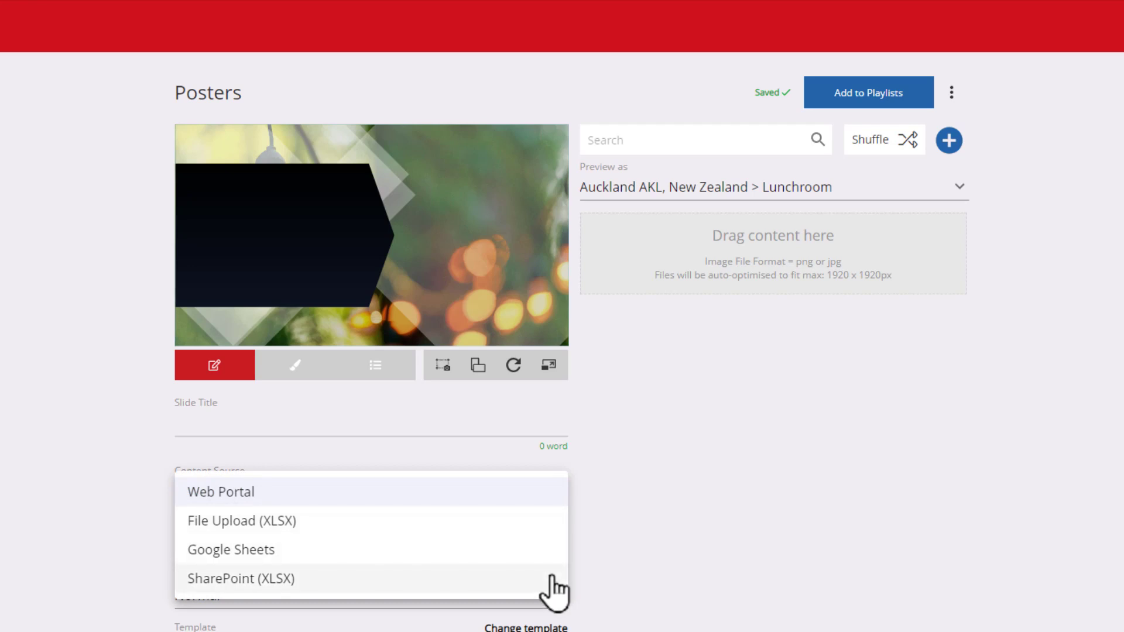
left_click(642, 551)
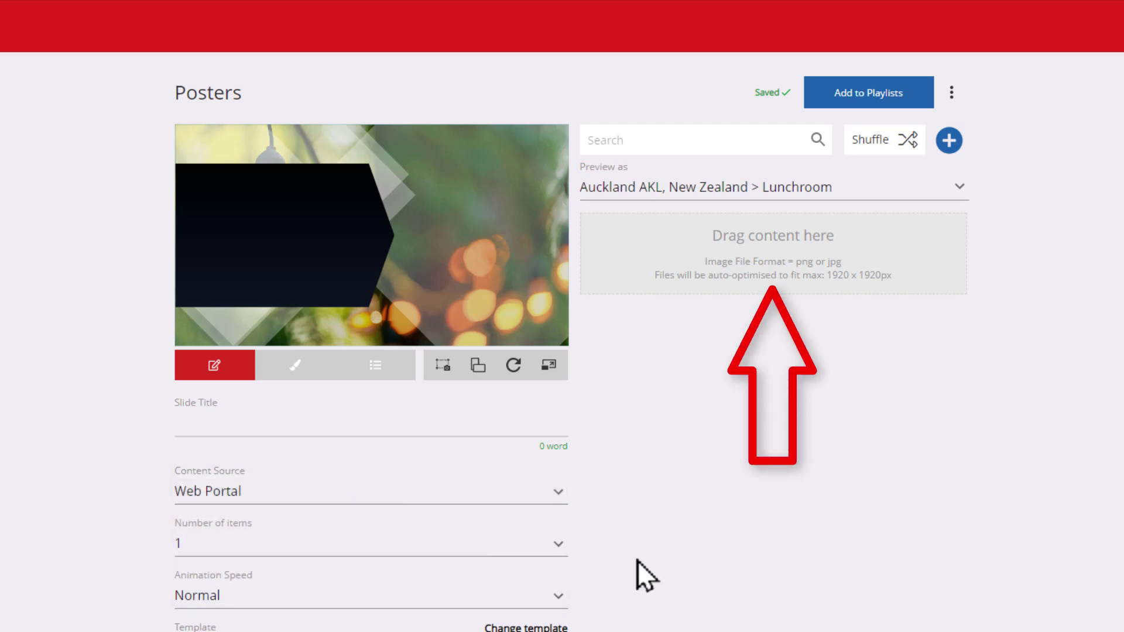
left_click(702, 615)
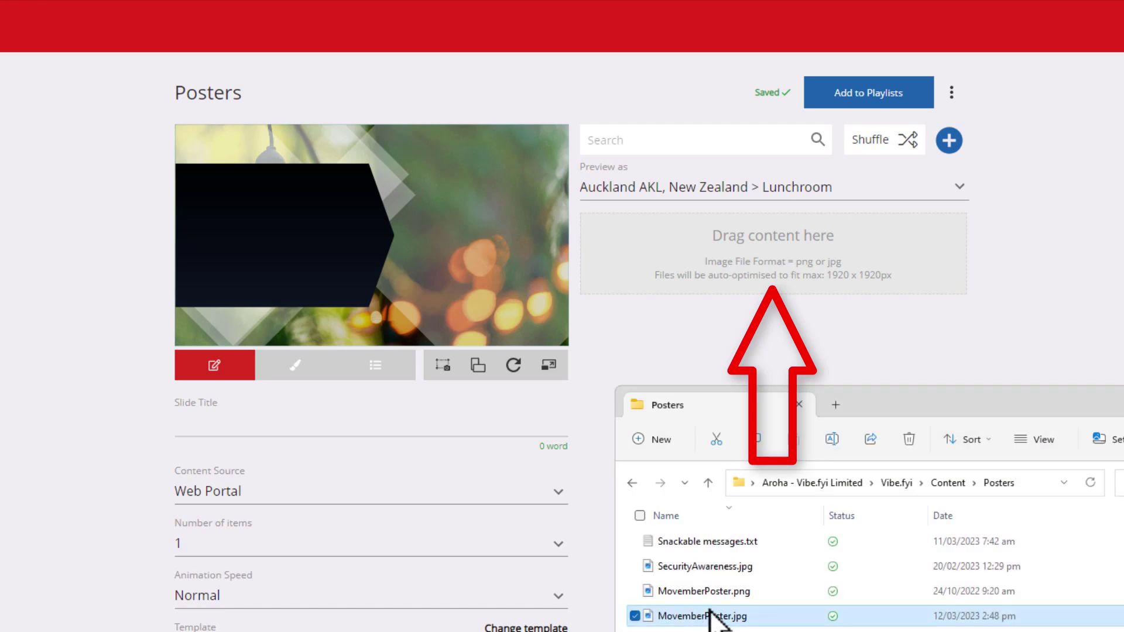
left_click_drag(887, 401, 906, 249)
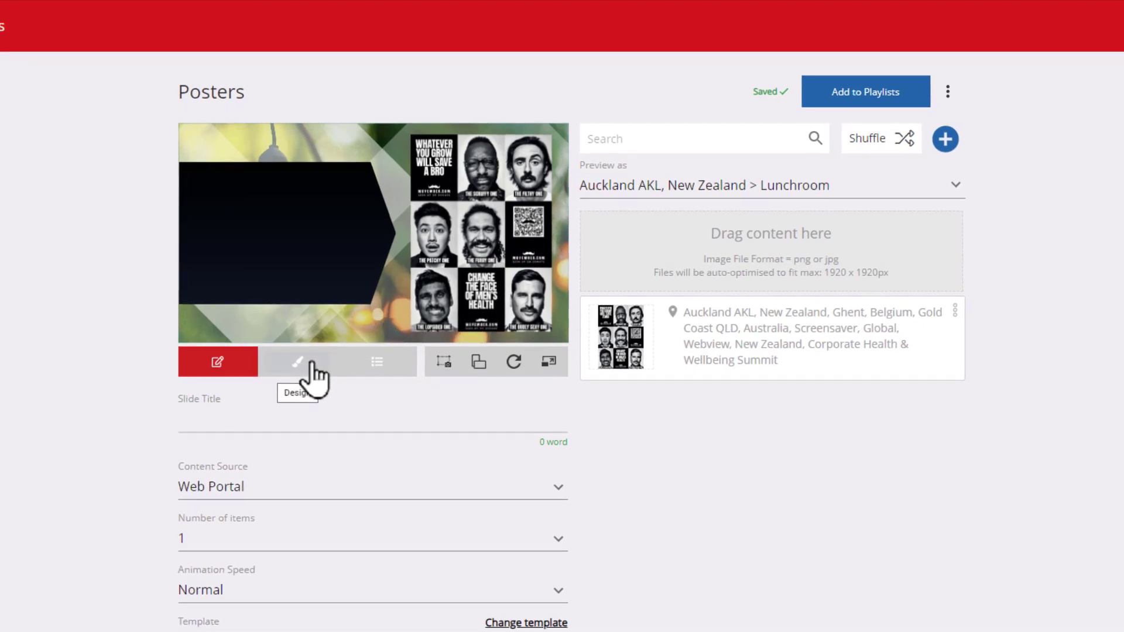
left_click(307, 370)
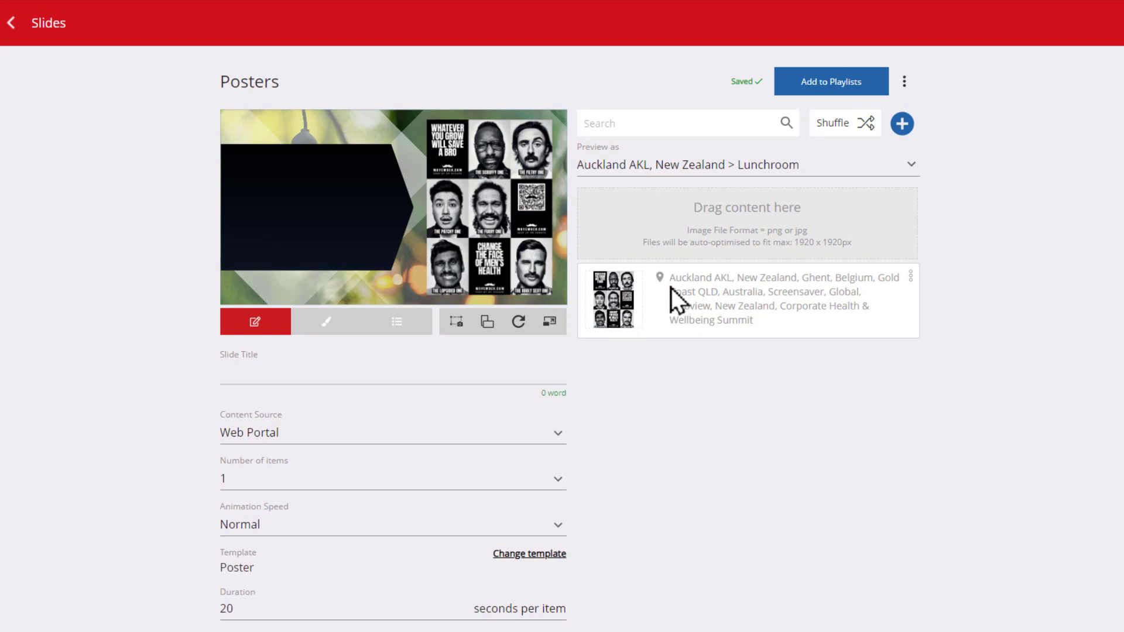
- Title the Movember item 'Grow a mo this Movember', copied from the notes
left_click(911, 280)
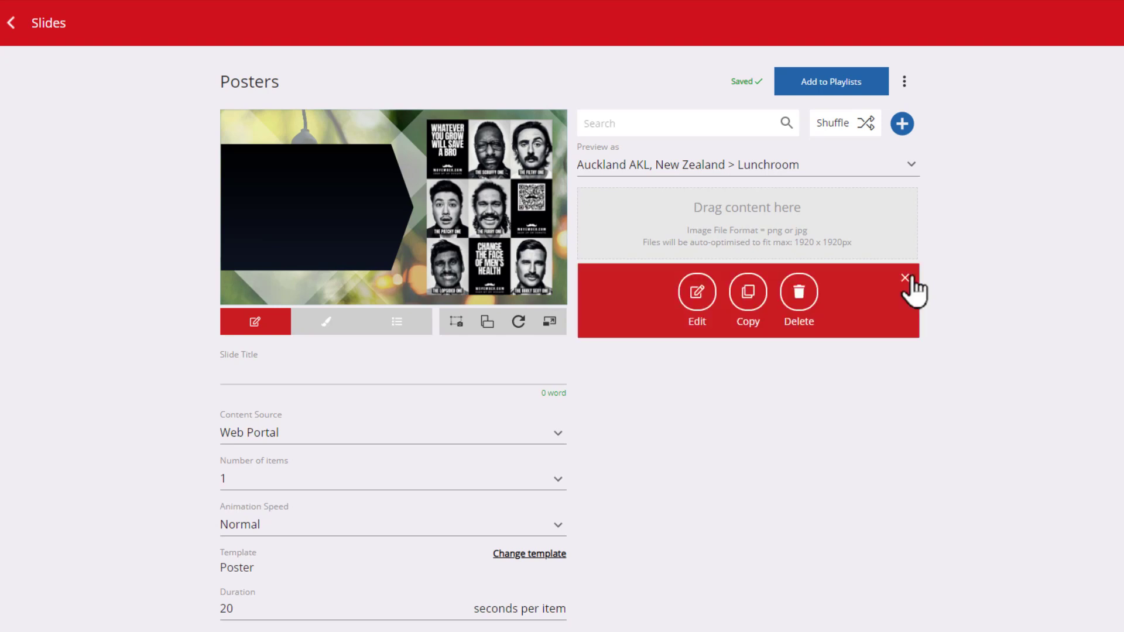
left_click(696, 293)
key("alt+Tab")
left_click_drag(791, 410, 668, 406)
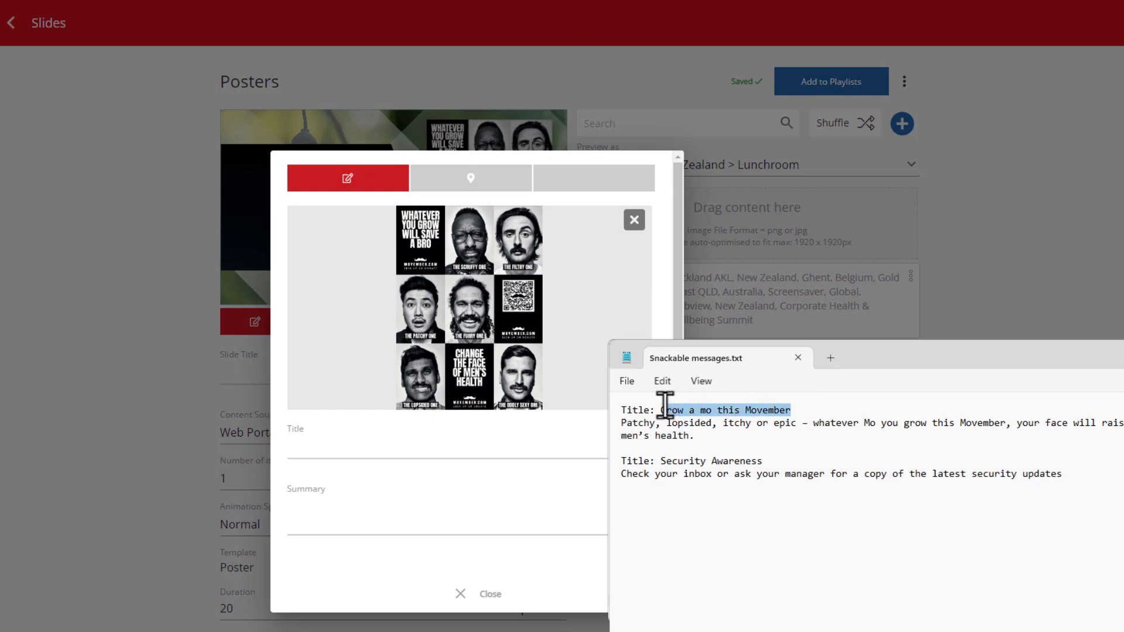
key("ctrl+c")
left_click(530, 445)
key("ctrl+v")
- Paste the Movember summary paragraph from the notes into the item's summary
key("alt+Tab")
triple_click(619, 423)
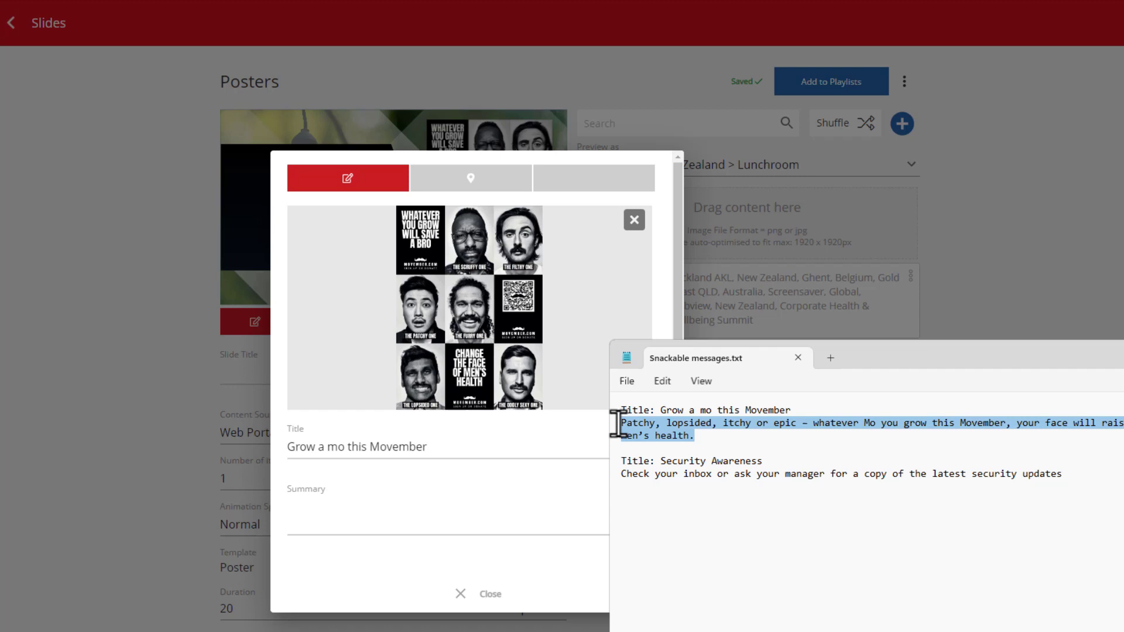
key("ctrl+c")
left_click(539, 501)
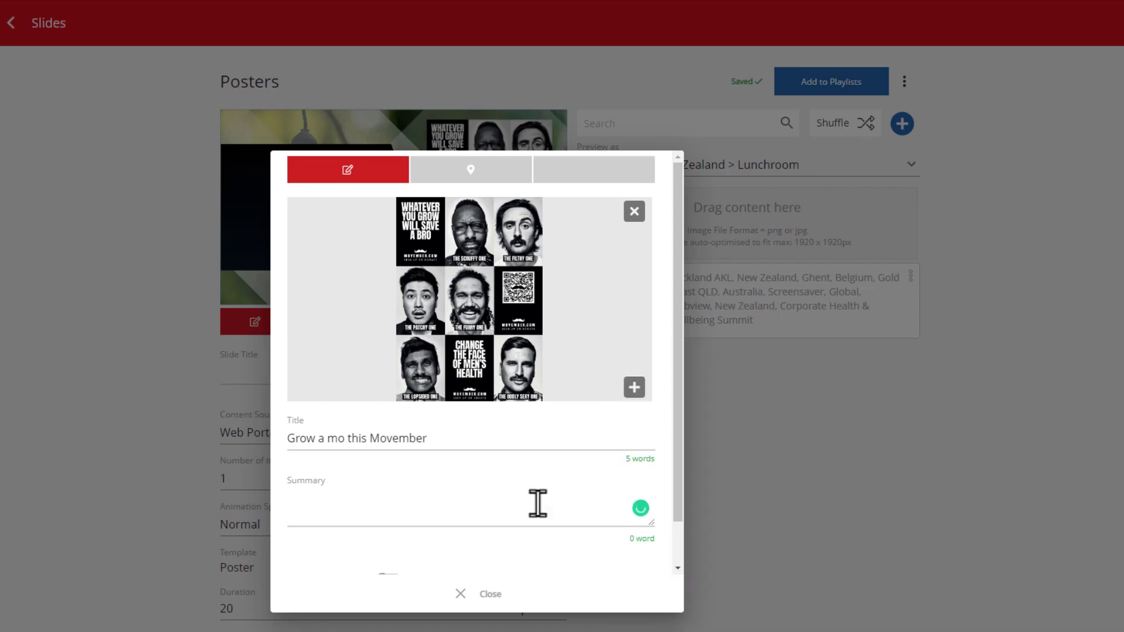
key("ctrl+v")
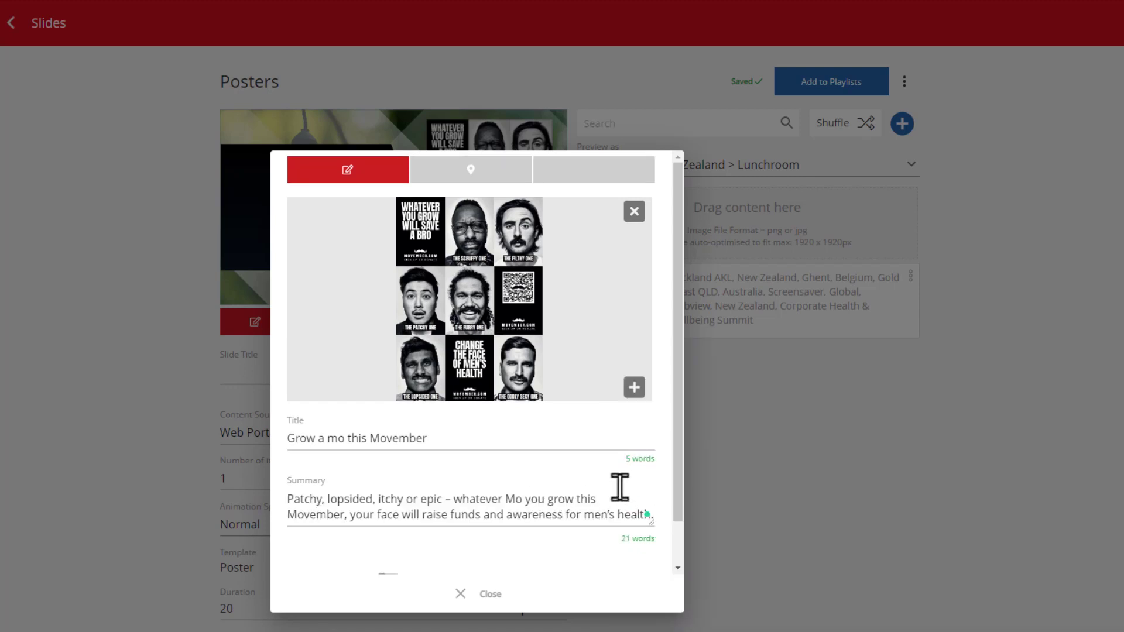
left_click_drag(681, 463, 677, 530)
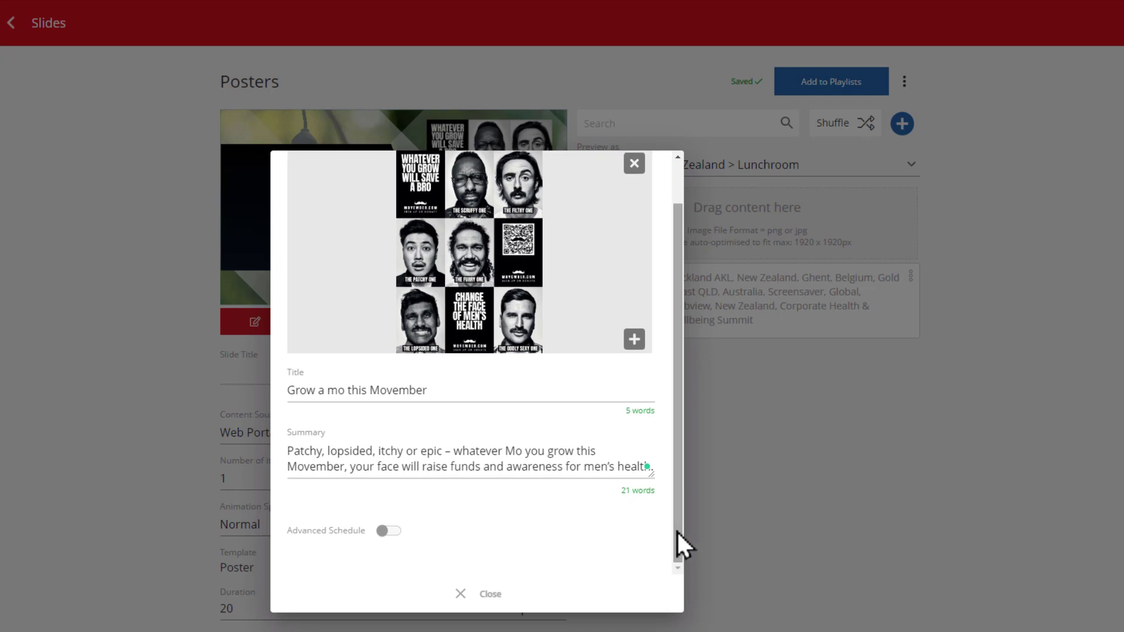
- Leave advanced scheduling off, review the poster's locations, and close the Movember details
left_click(386, 531)
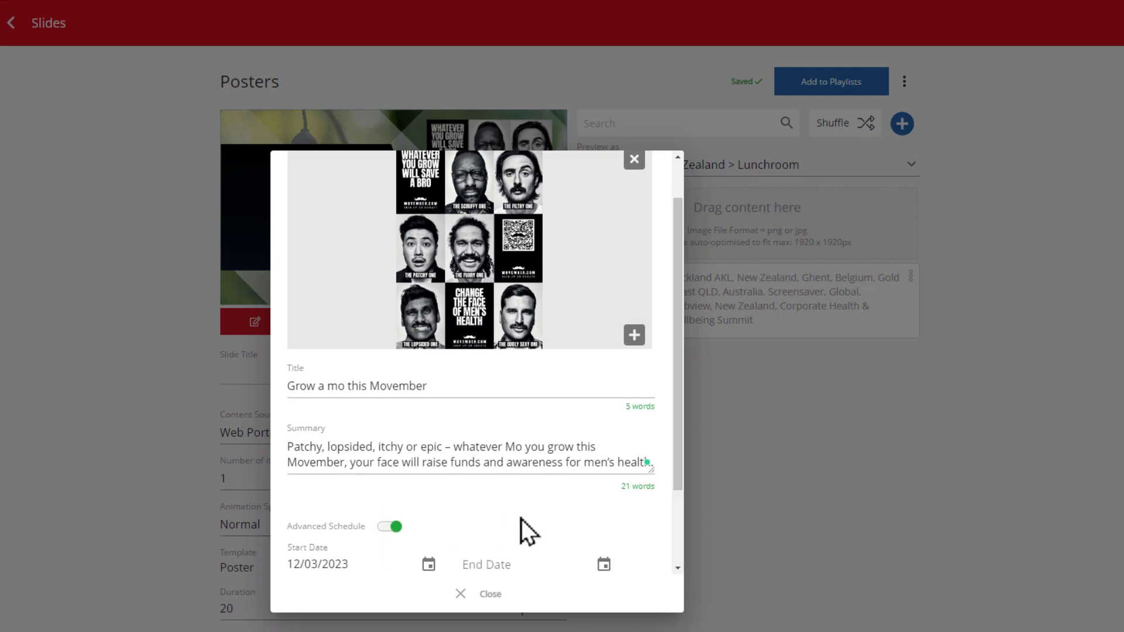
scroll(520, 519, "down", 2)
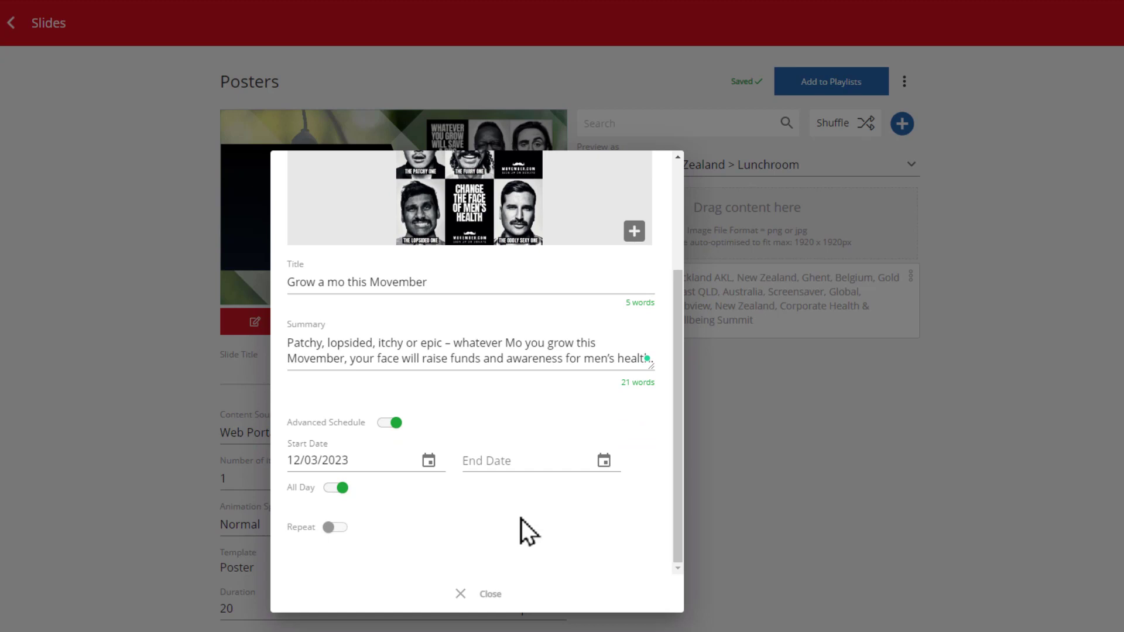
left_click(393, 424)
left_click_drag(673, 437, 675, 395)
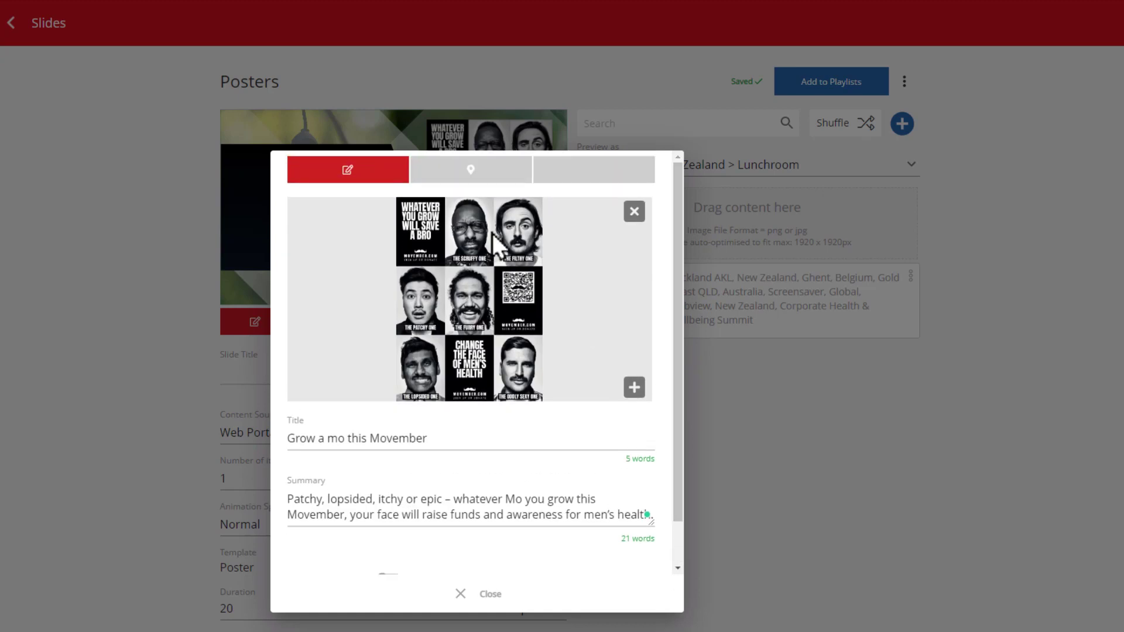
left_click(481, 190)
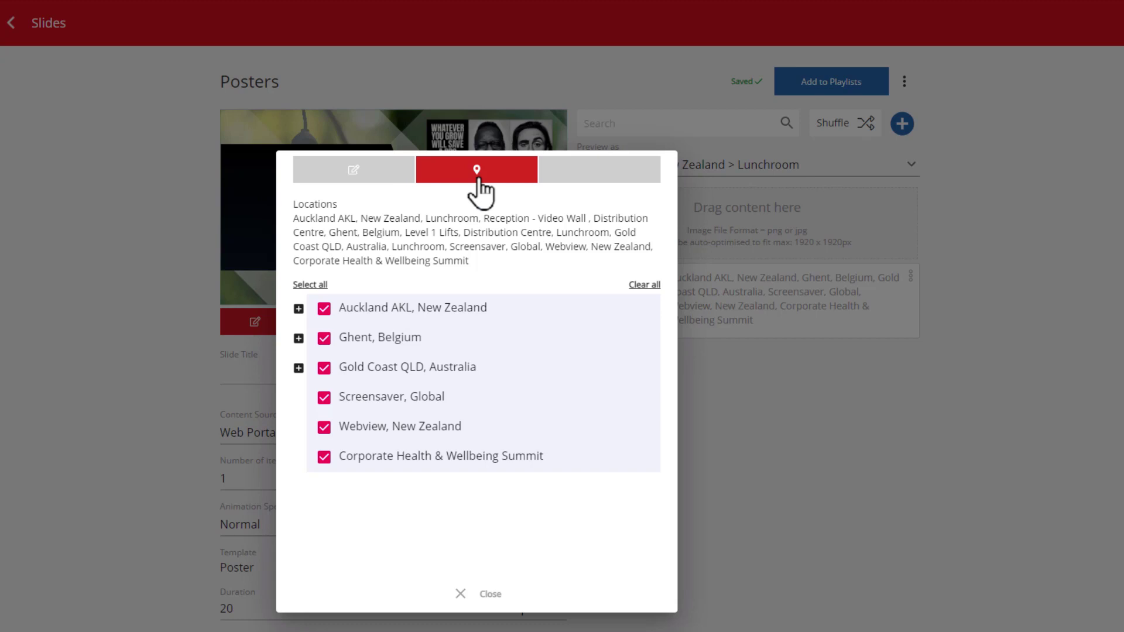
left_click(376, 184)
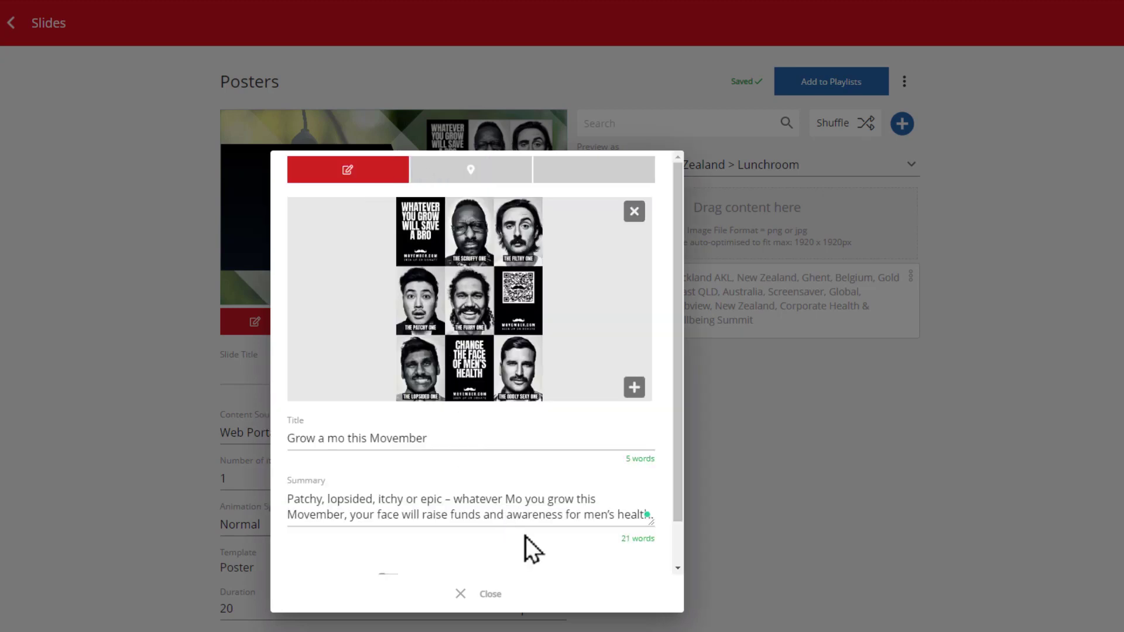
left_click(507, 597)
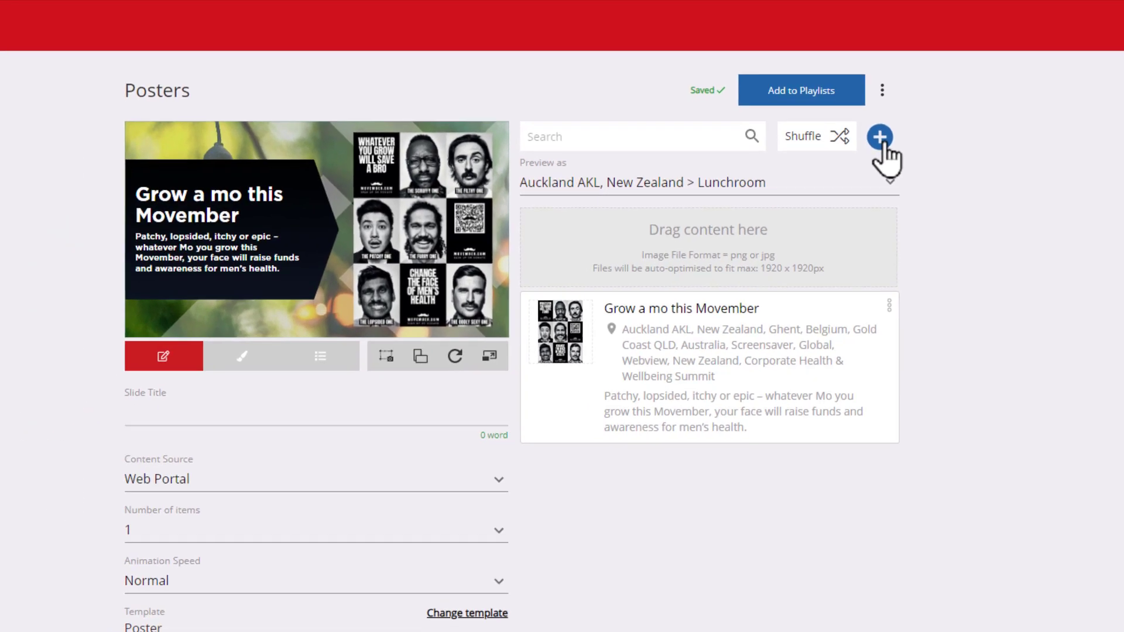
- Add a new content item loaded with the SecurityAwareness.jpg image
left_click(905, 125)
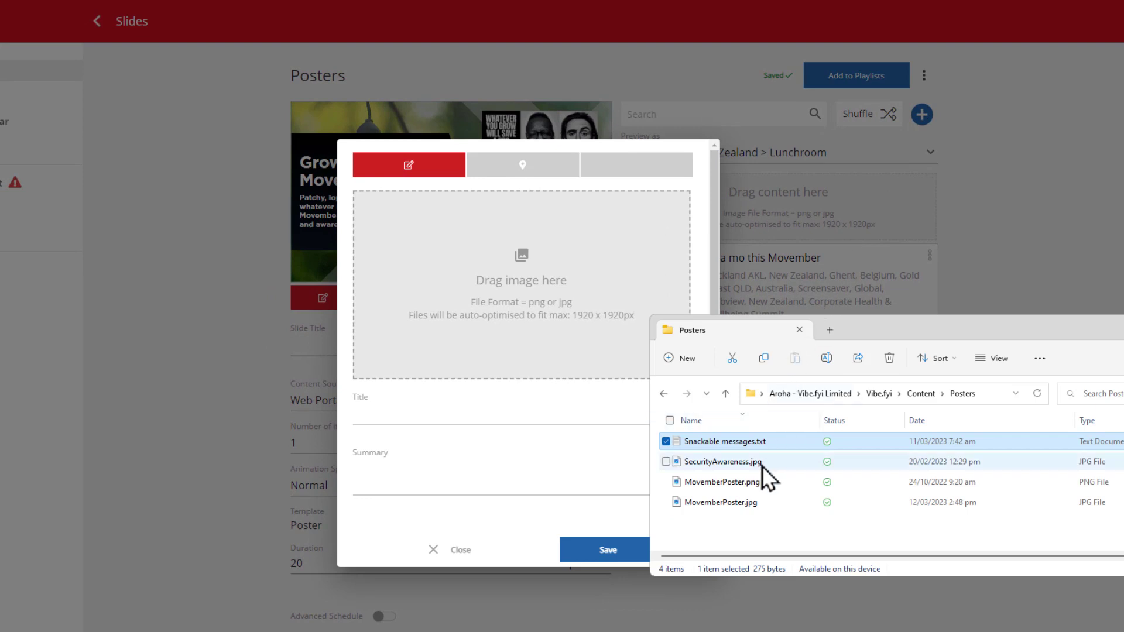
left_click(763, 469)
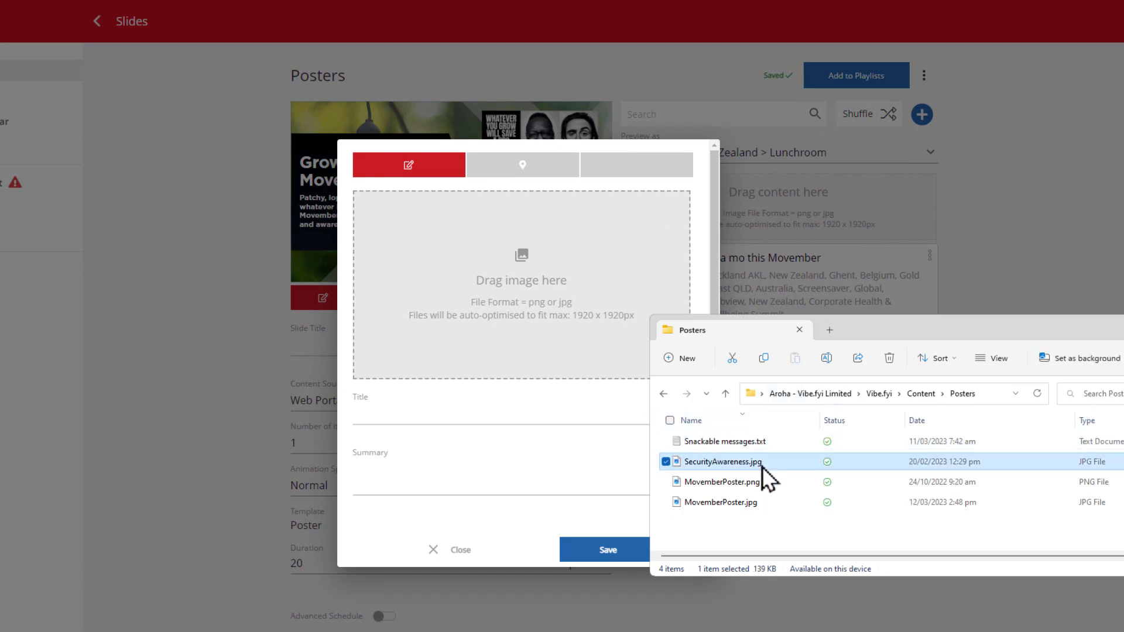
left_click_drag(759, 463, 519, 266)
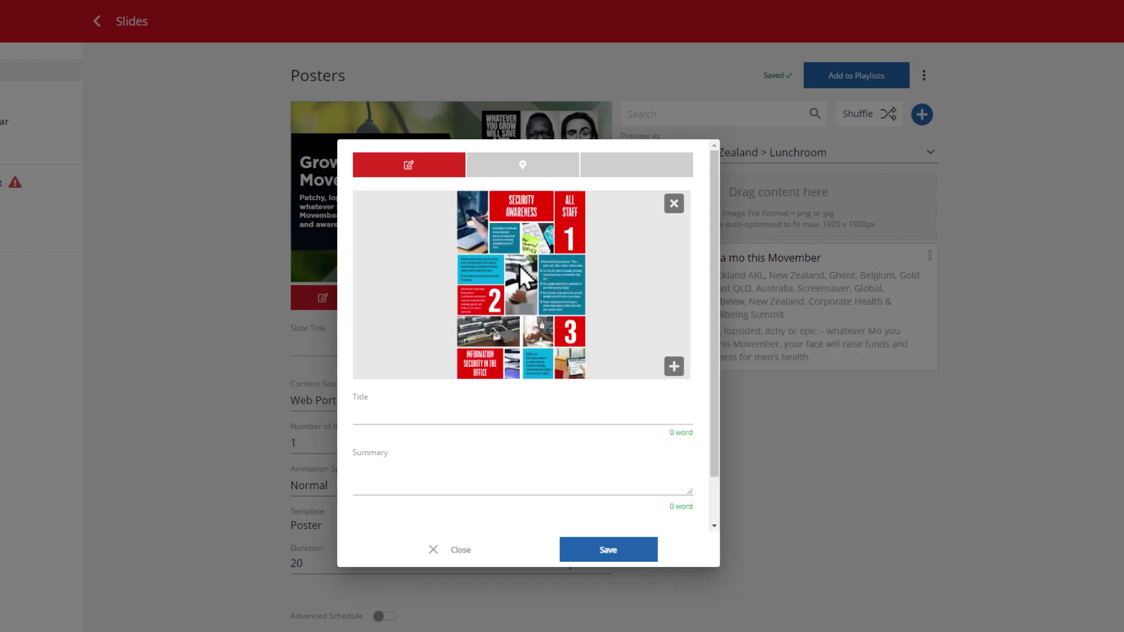
- Paste the Security Awareness title from the notes into the new item
key("alt+Tab")
left_click_drag(793, 426, 701, 428)
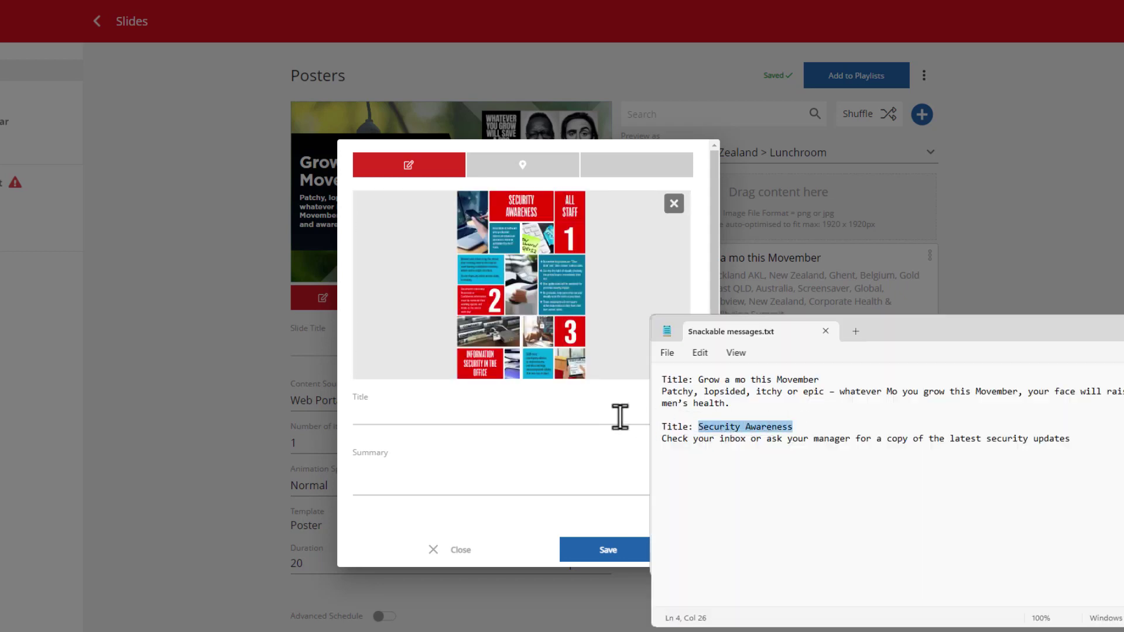
left_click(588, 406)
key("ctrl+v")
- Add the security-updates summary sentence from the notes and save the item
key("alt+Tab")
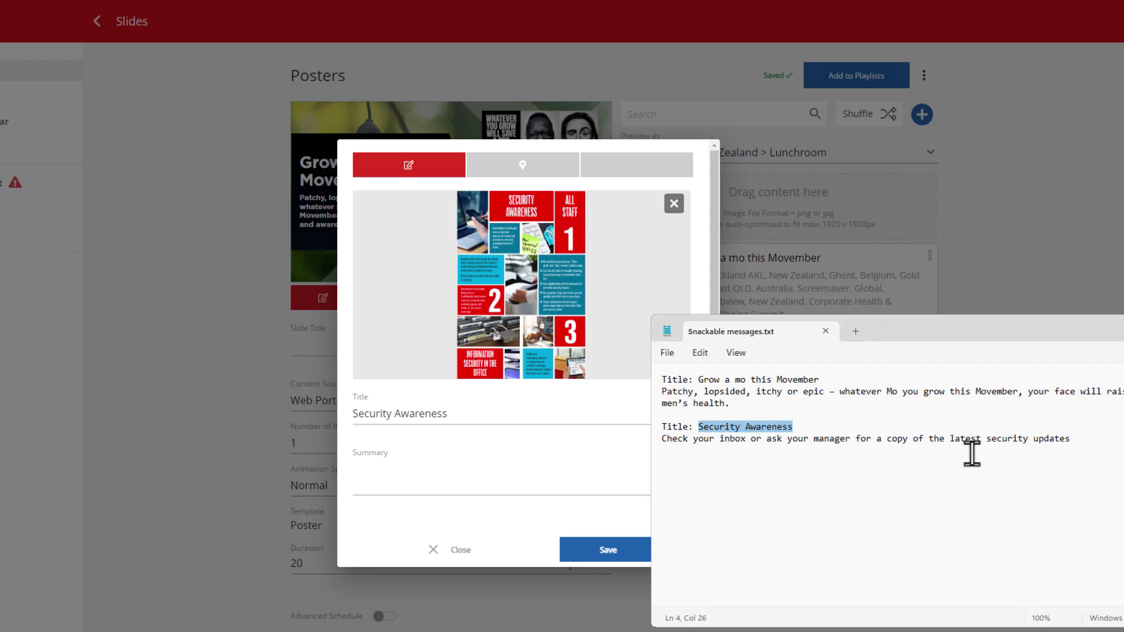
left_click_drag(1076, 440, 660, 439)
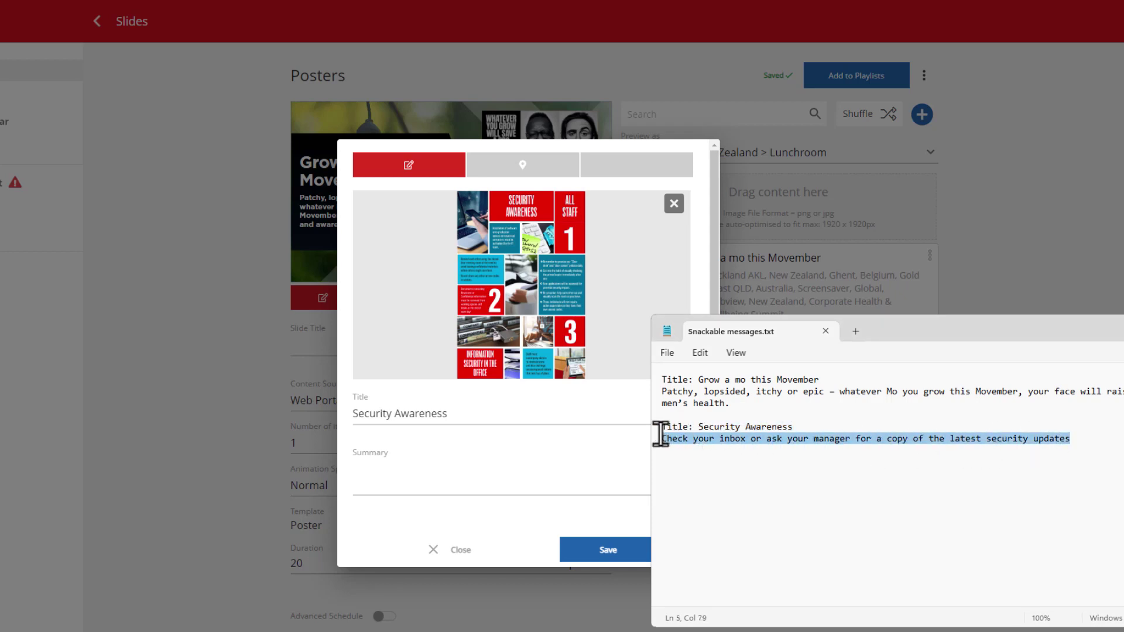
key("ctrl+c")
left_click(606, 472)
key("ctrl+v")
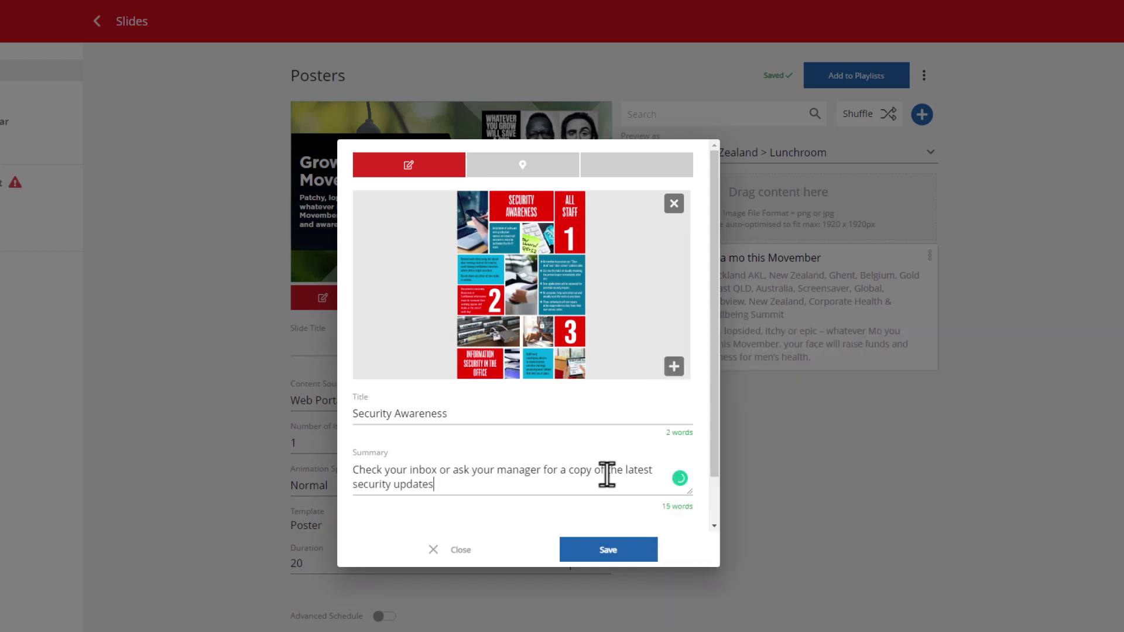
left_click(628, 549)
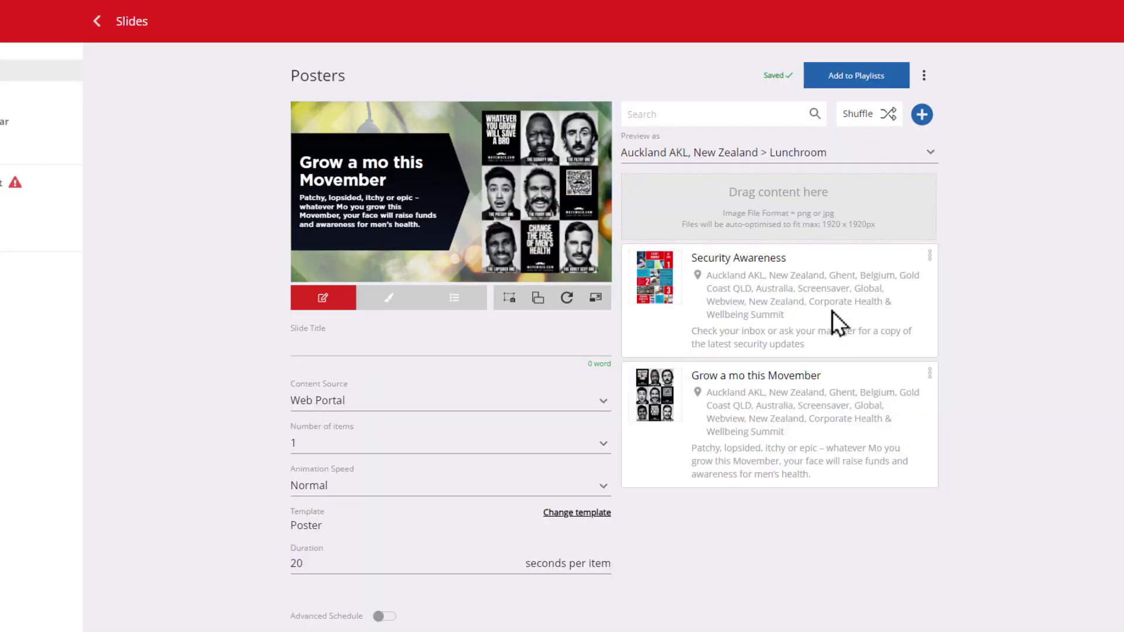
left_click(814, 304)
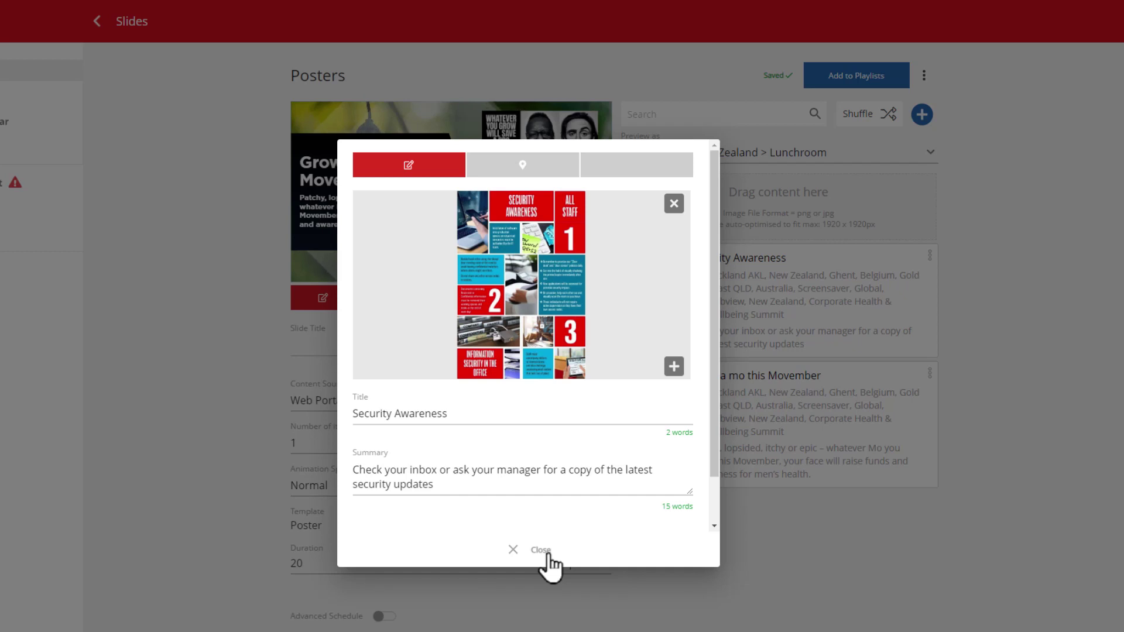
left_click(541, 552)
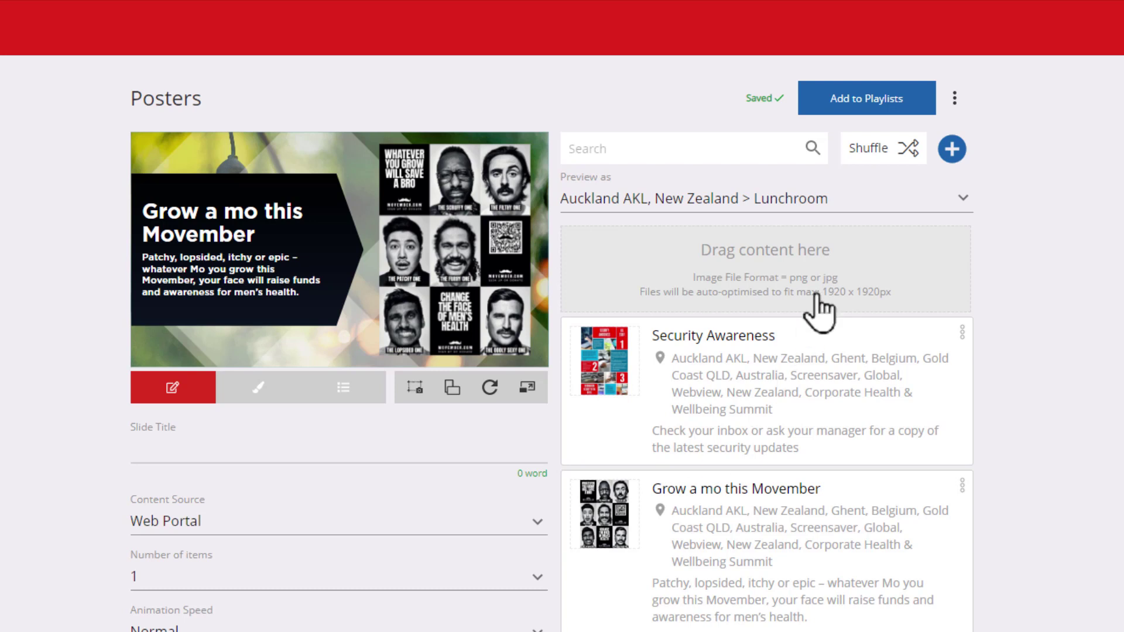
- Set content order to Custom (drag-and-drop) and drag Movember ahead of Security Awareness
left_click(874, 179)
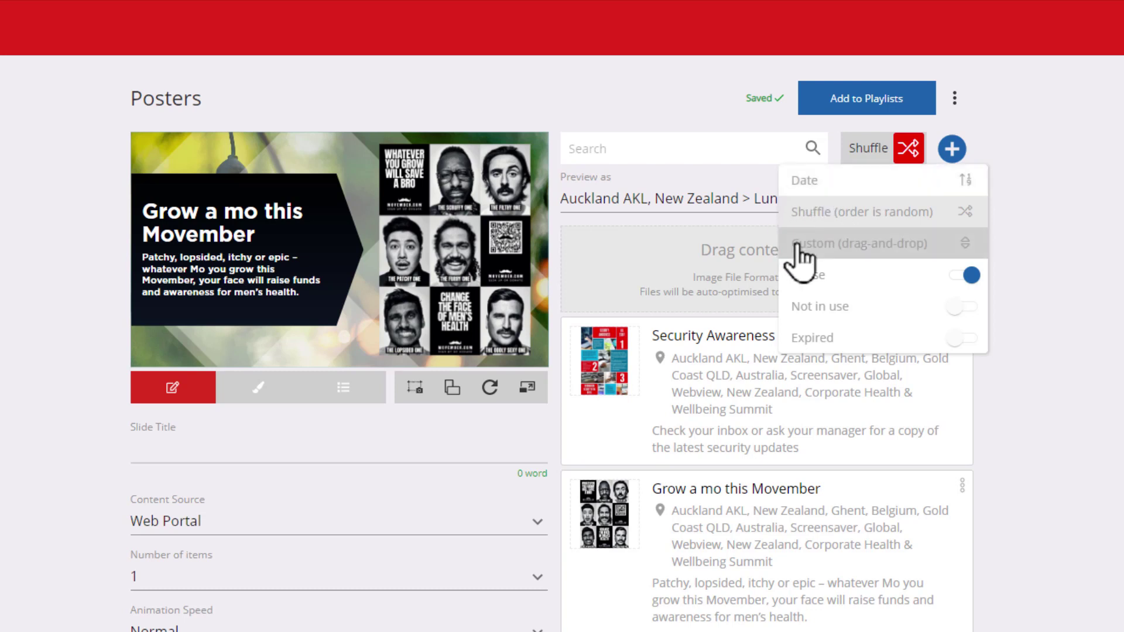
left_click(801, 243)
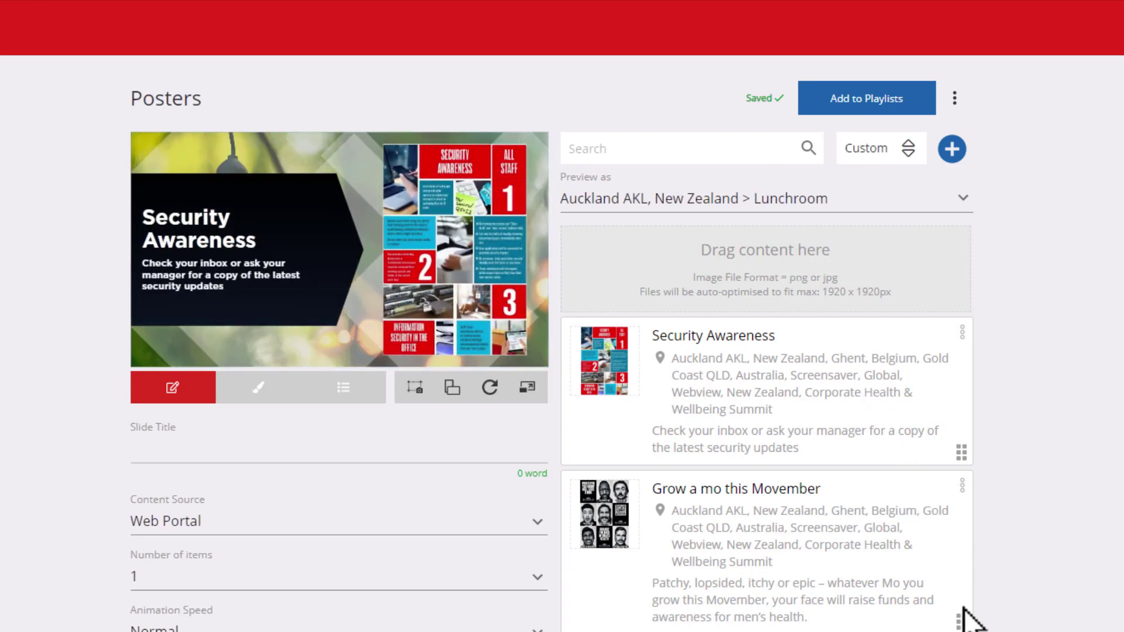
left_click_drag(965, 620, 949, 457)
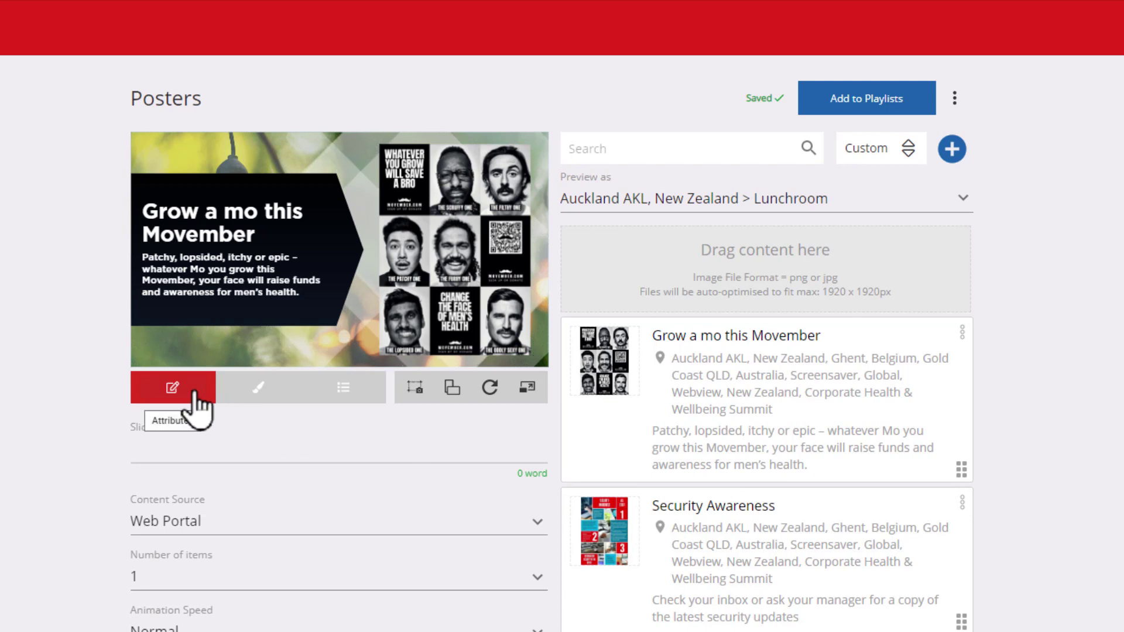
- Title the slide 'Posters', choose 5 items, and change duration from 20 to 12 seconds
left_click(201, 446)
type("Posters")
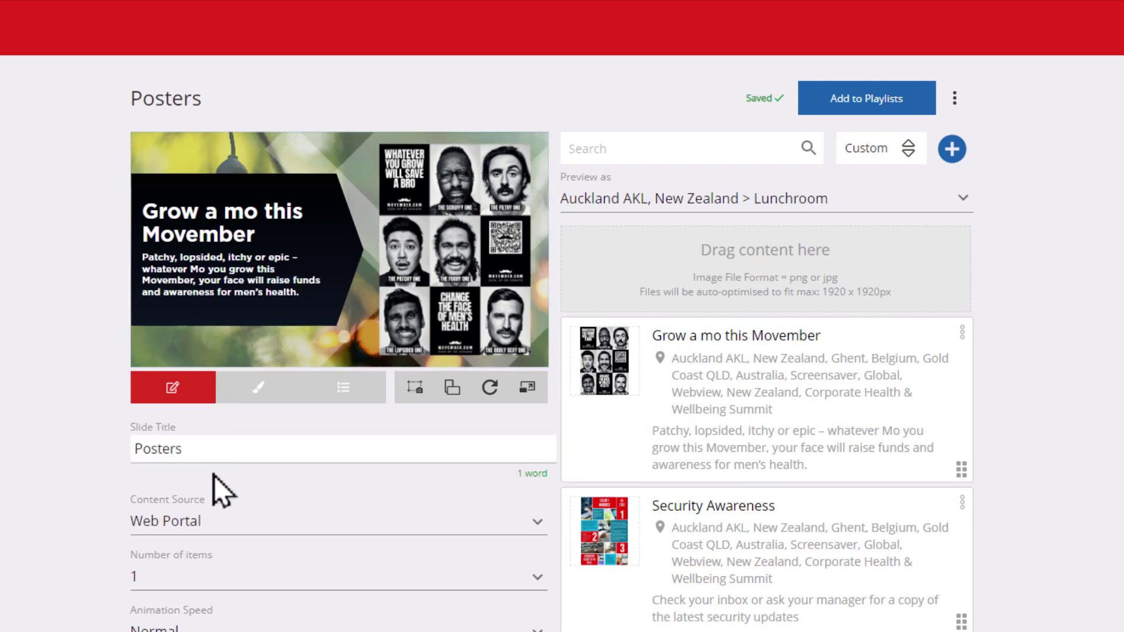
left_click(227, 580)
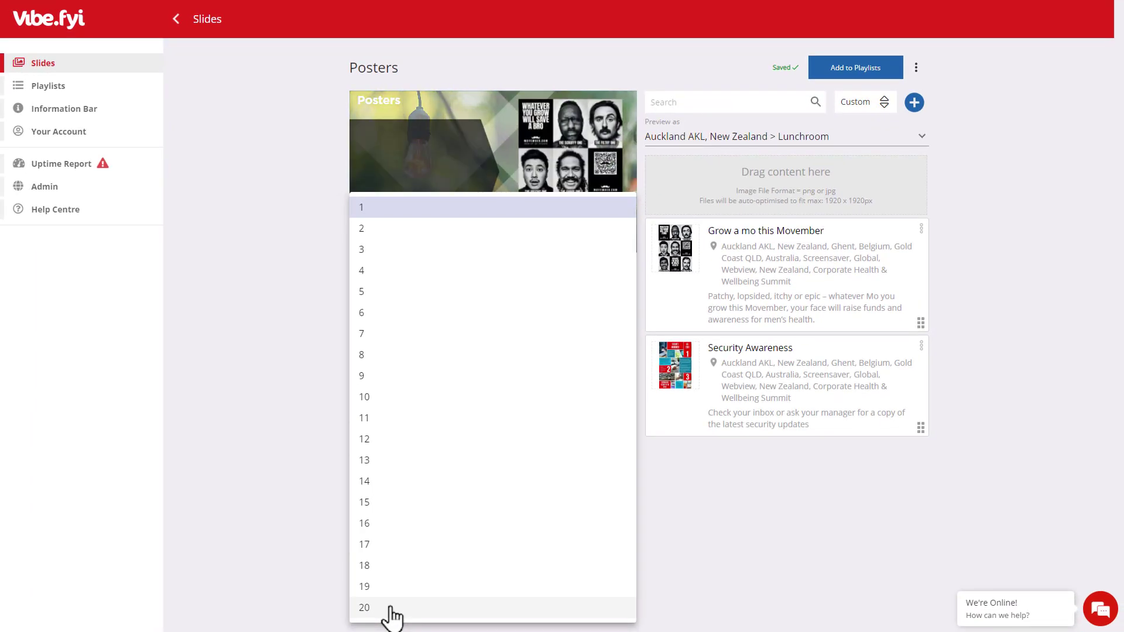
left_click(385, 291)
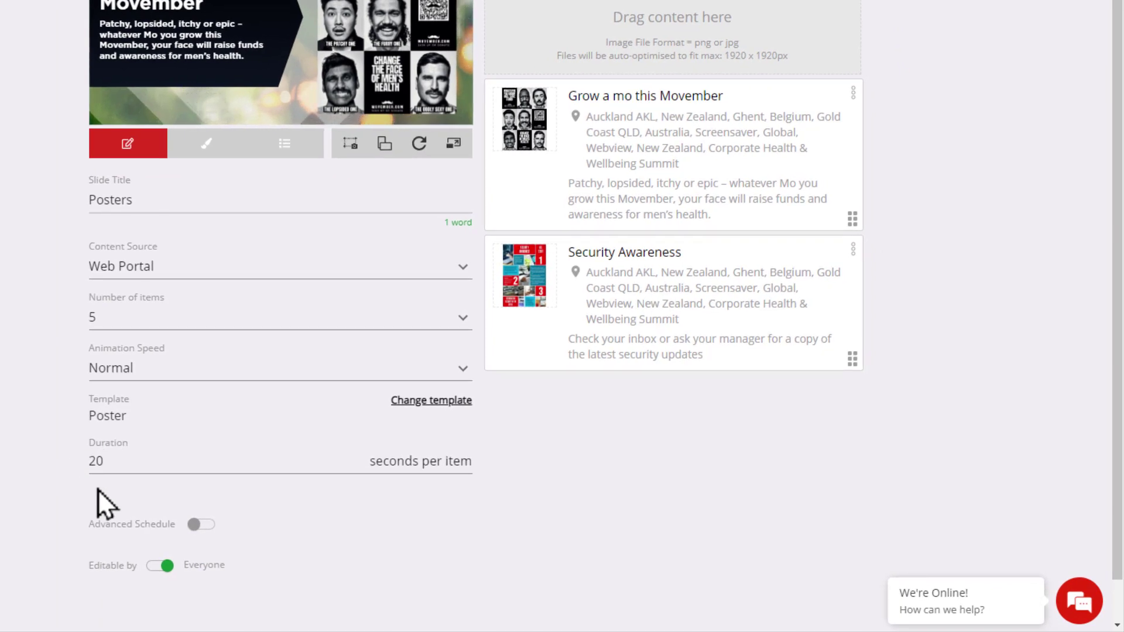
double_click(96, 460)
type("1")
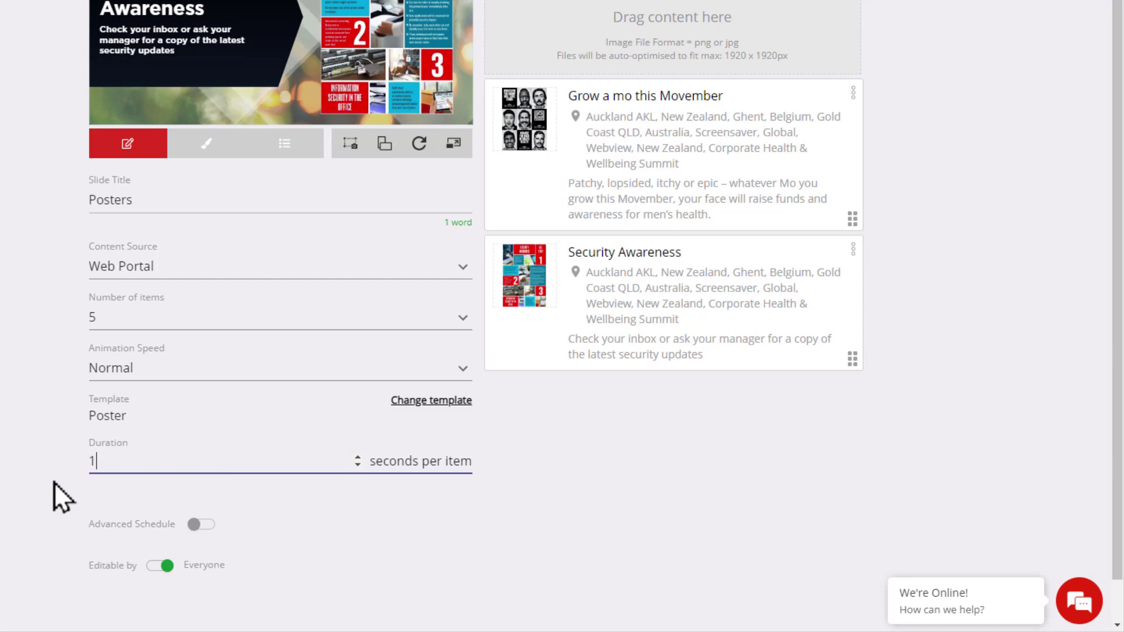
type("2")
left_click(54, 482)
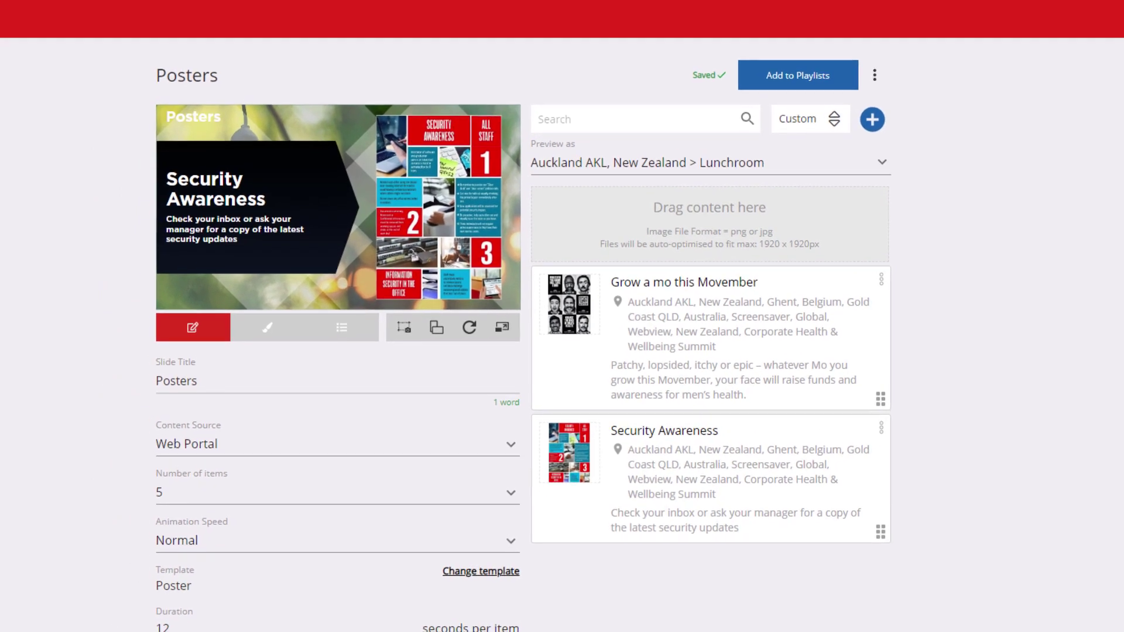
- Switch on the Cardiff, Head Office - All Lunchrooms and Head Office - Level 1 Lifts playlists
left_click(347, 339)
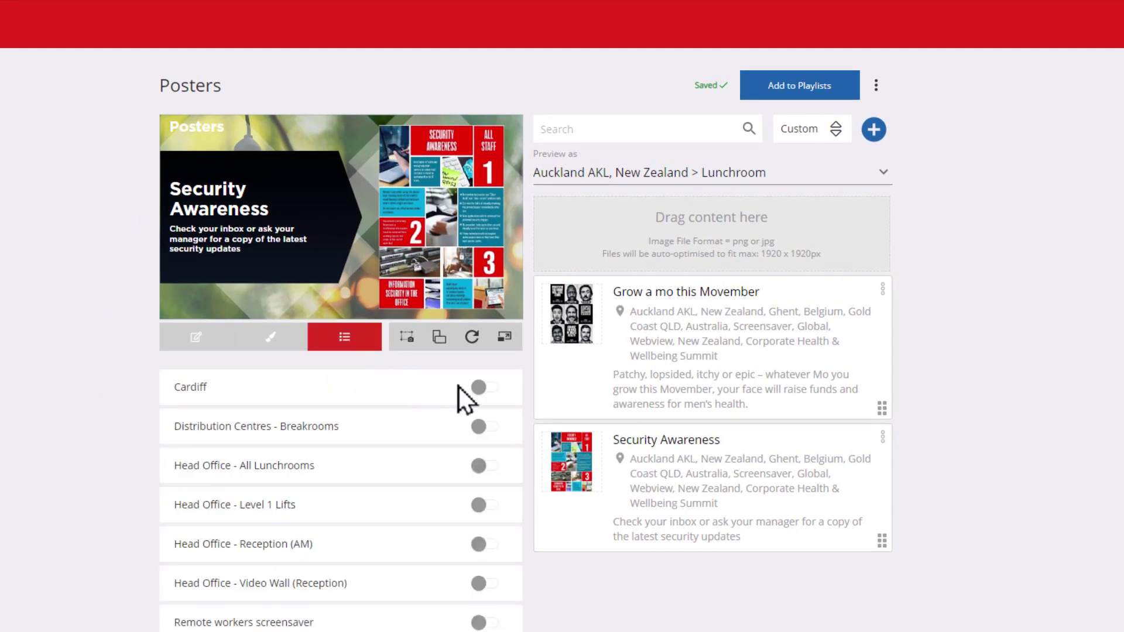
left_click(482, 389)
left_click(481, 466)
left_click(478, 506)
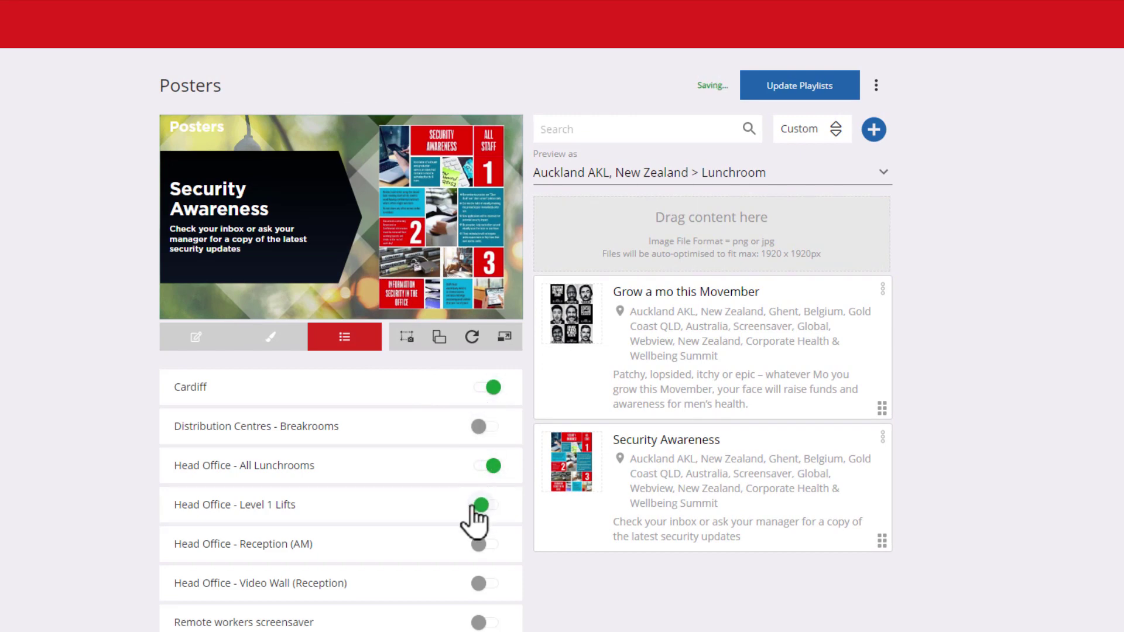